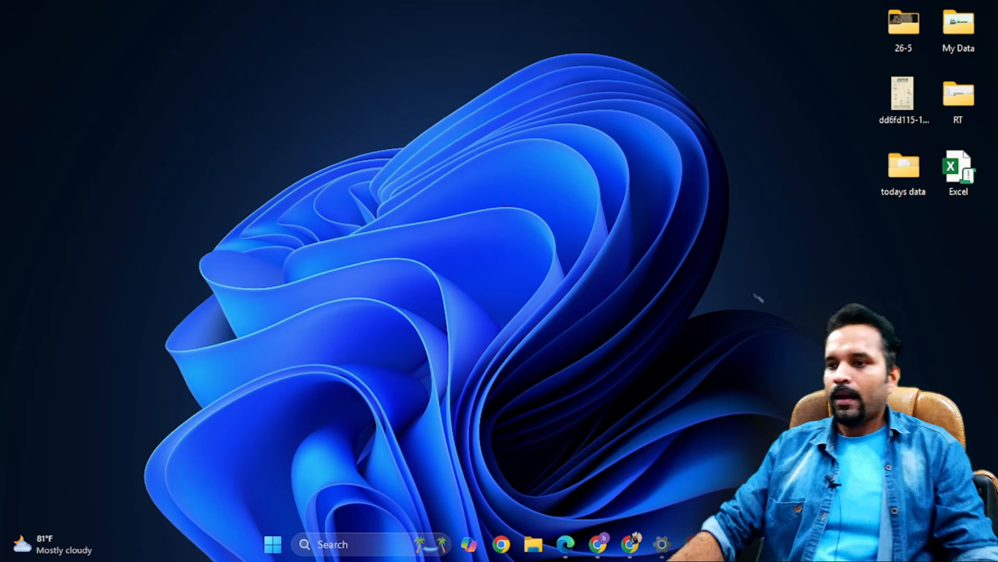
- Open USB Drive (F:) from This PC in File Explorer
click(534, 544)
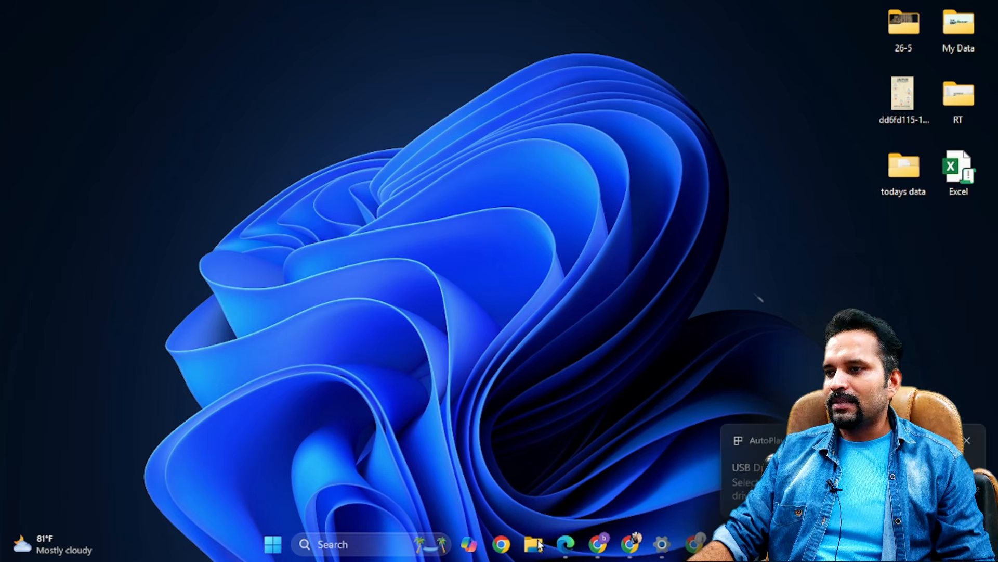
click(82, 420)
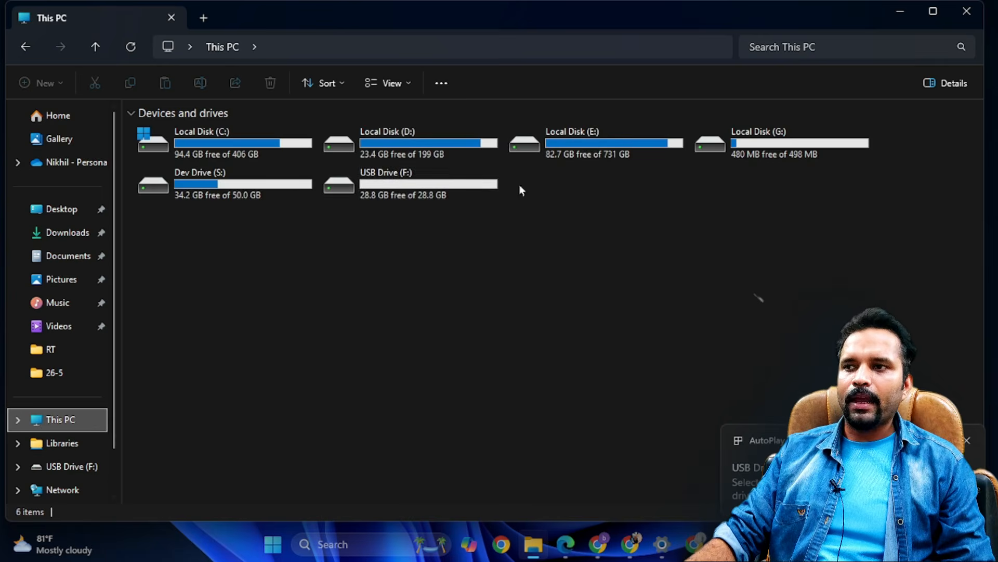
double_click(413, 197)
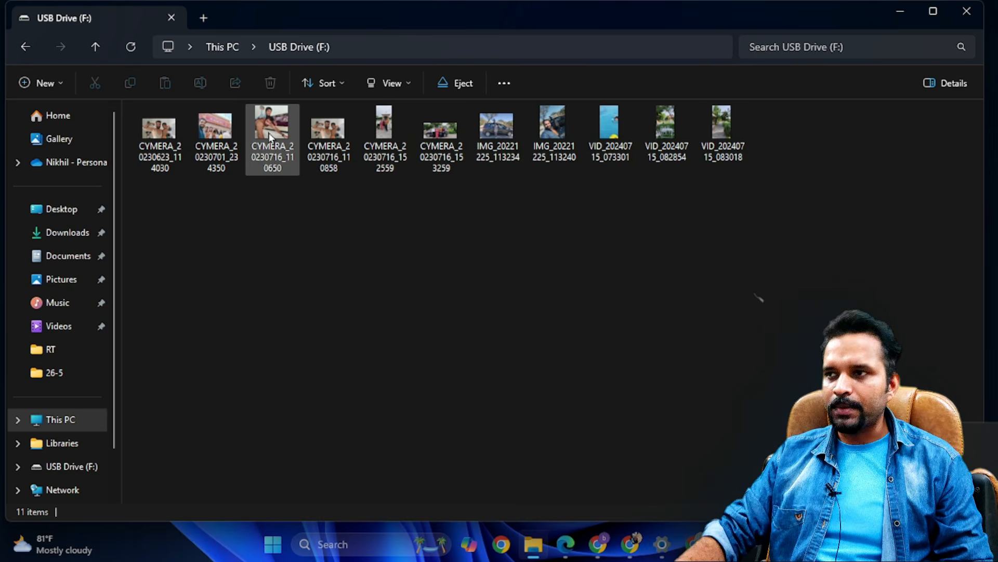
- Preview the photo CYMERA_20230623_114030 and one of the videos on the USB drive, closing each viewer
double_click(149, 145)
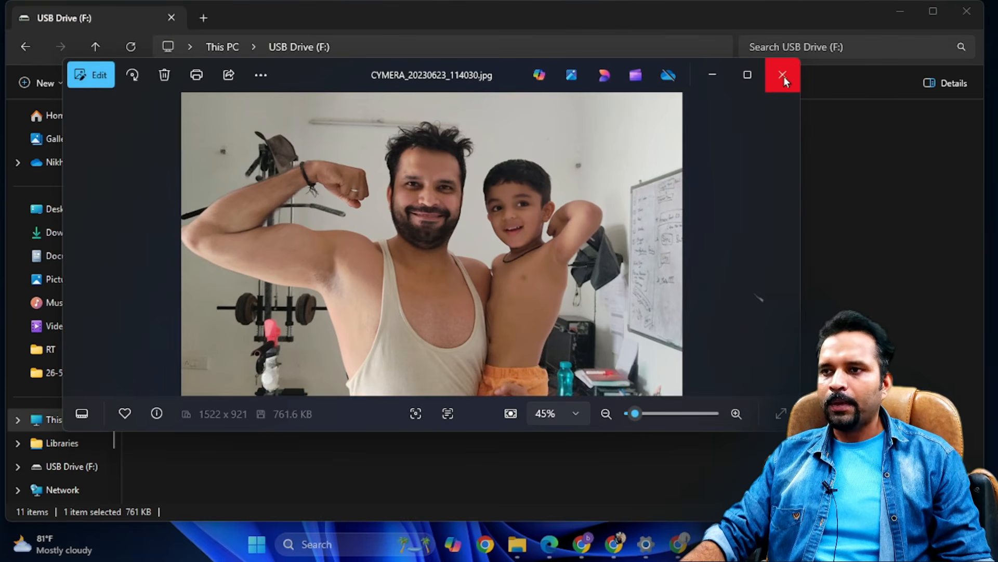
click(783, 74)
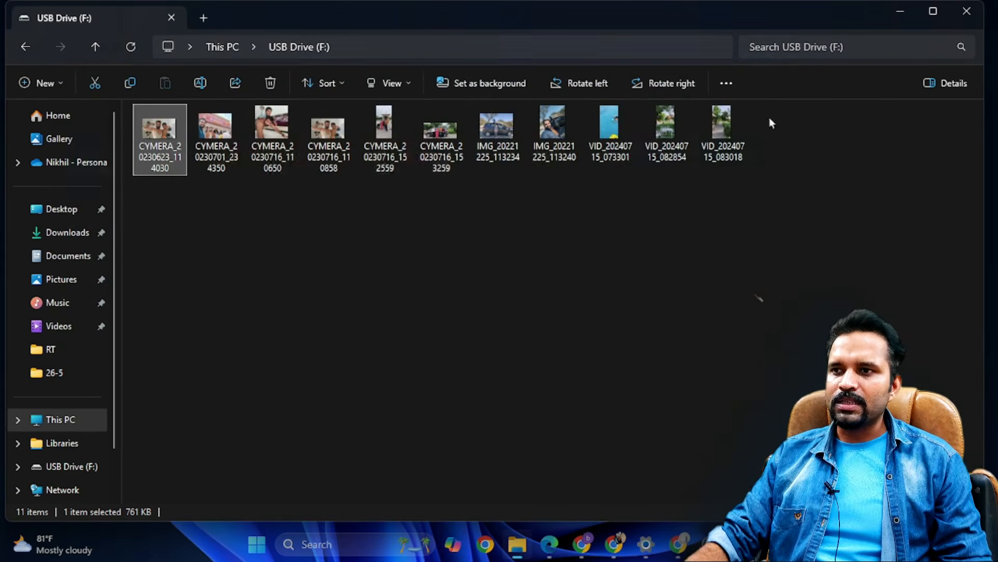
double_click(679, 129)
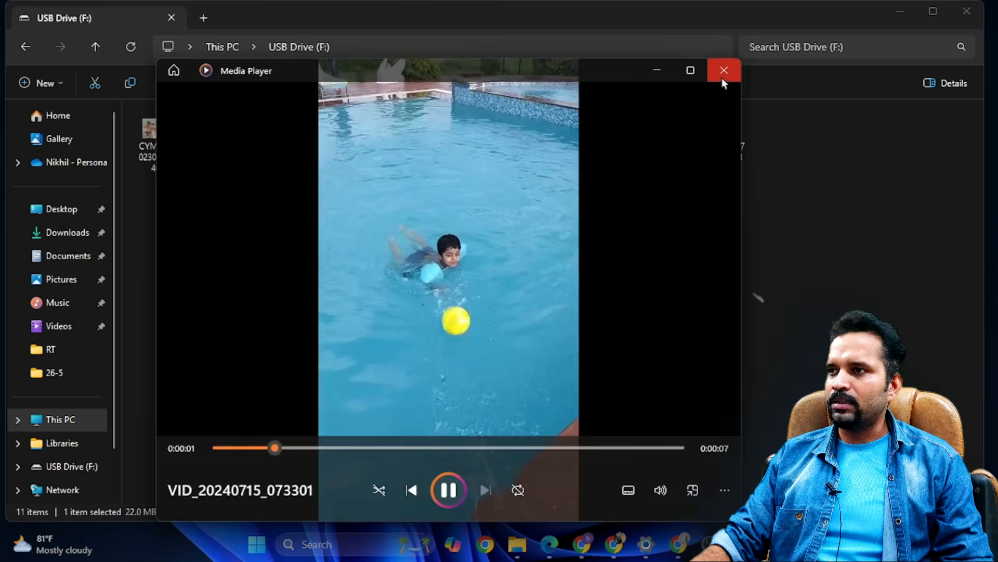
click(724, 70)
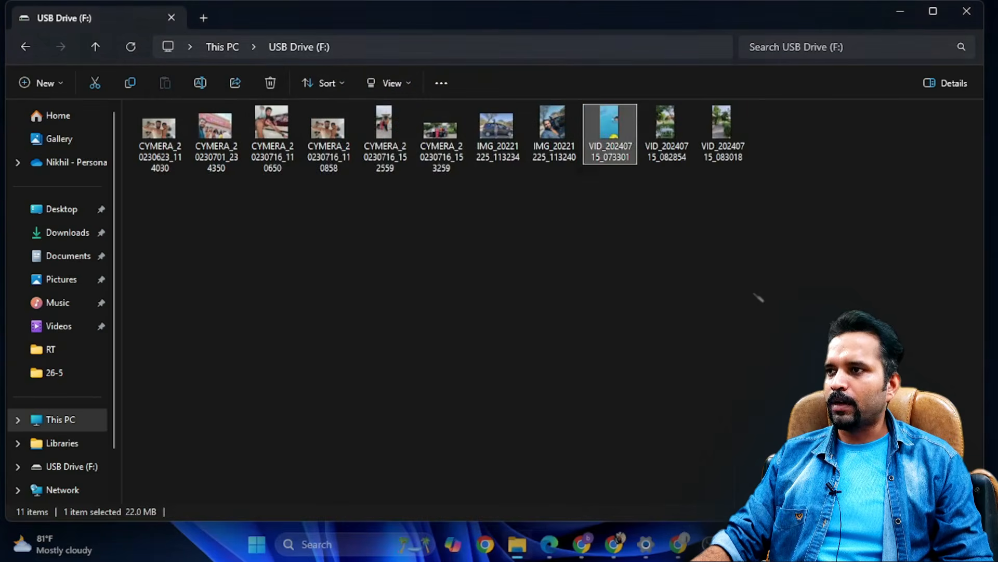
- Quick-format USB Drive (F:) as FAT32 with a 16-kilobyte allocation unit size, and close the format dialog
click(25, 46)
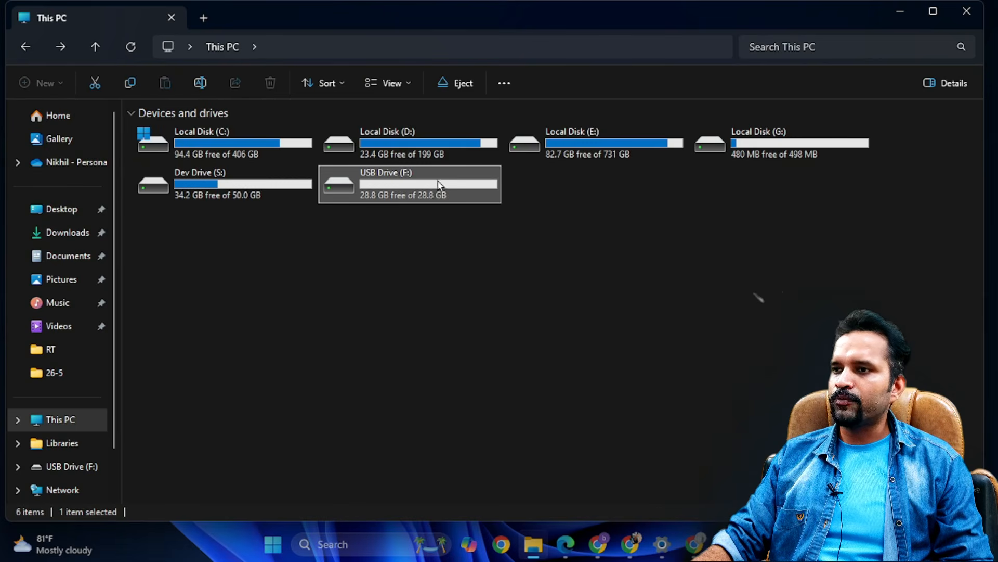
right_click(420, 202)
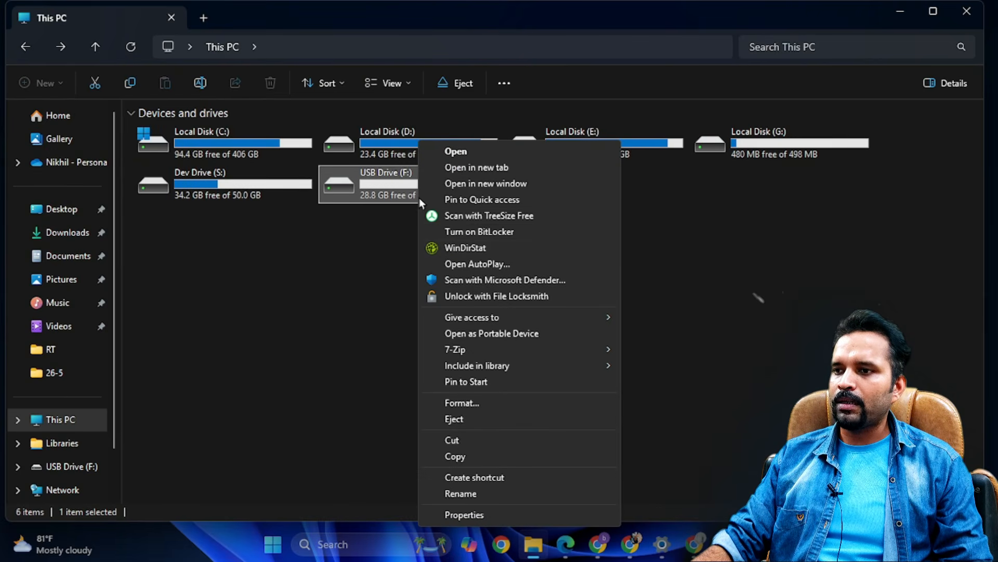
click(488, 402)
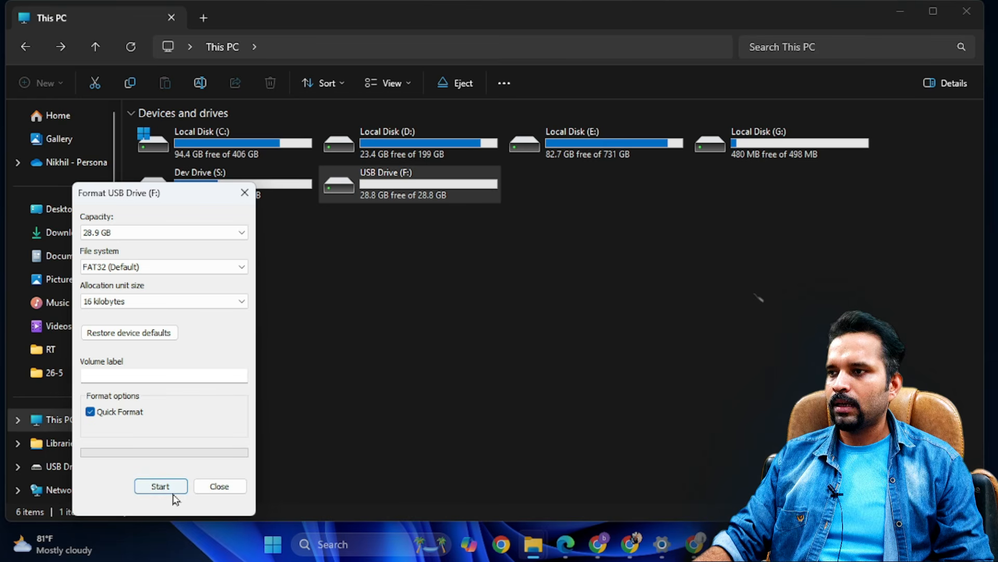
click(171, 489)
click(531, 269)
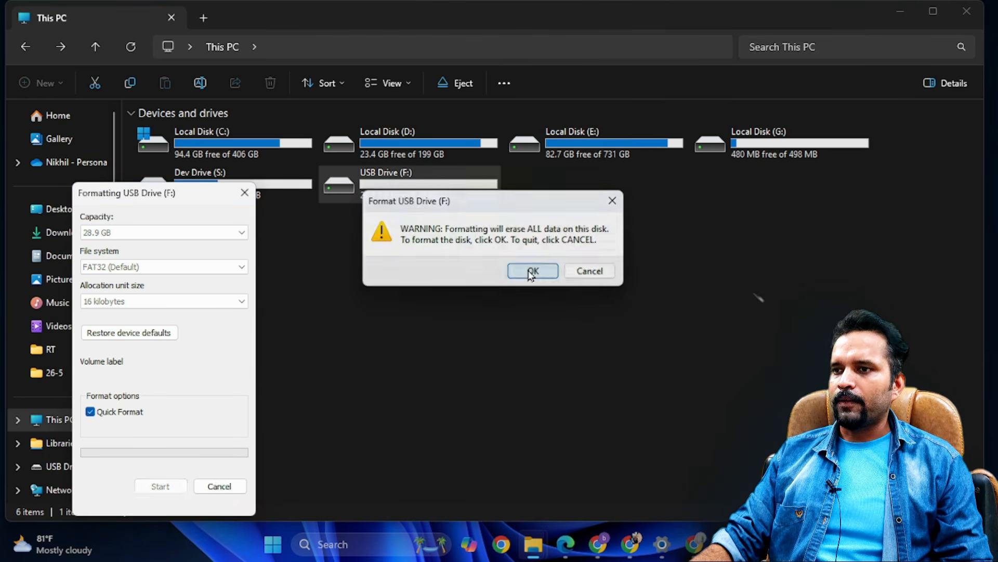
click(633, 276)
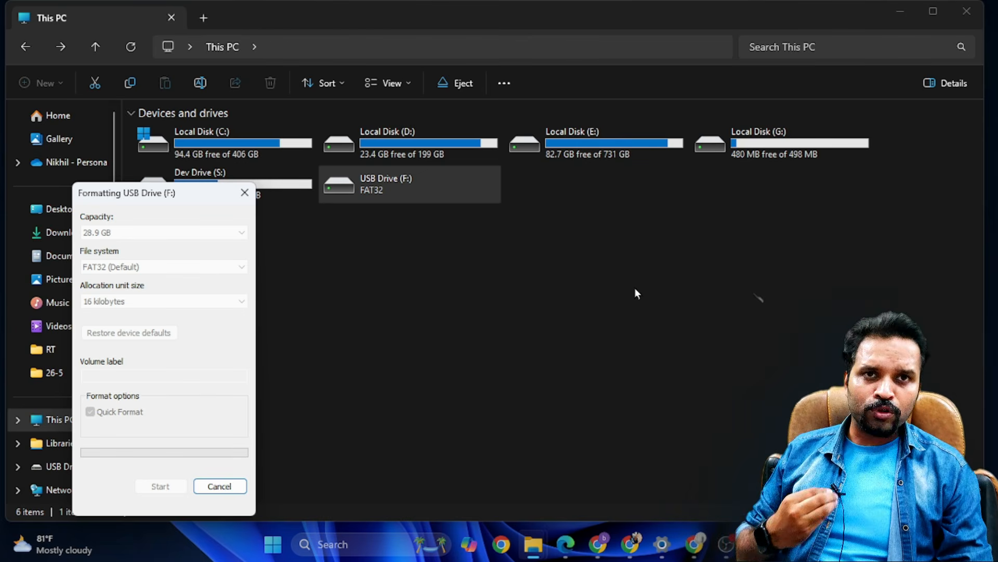
click(581, 274)
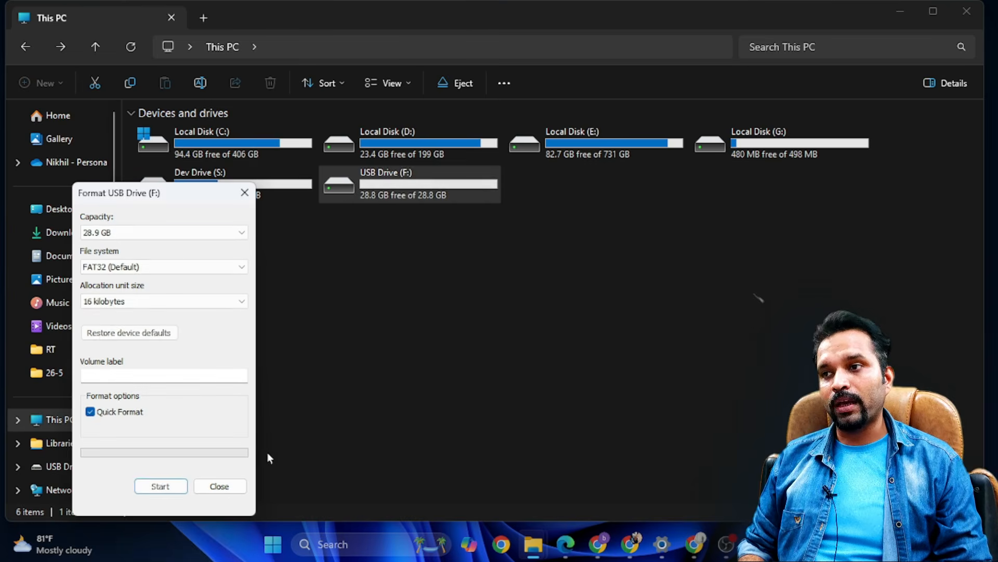
click(229, 485)
- Open the formatted USB Drive (F:) to examine its contents, and close File Explorer
double_click(440, 199)
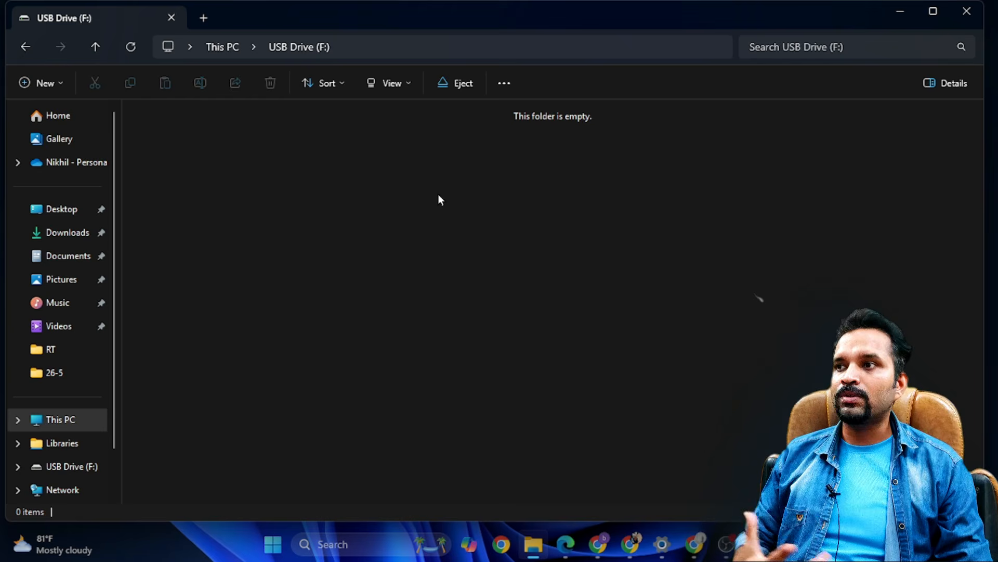
click(24, 49)
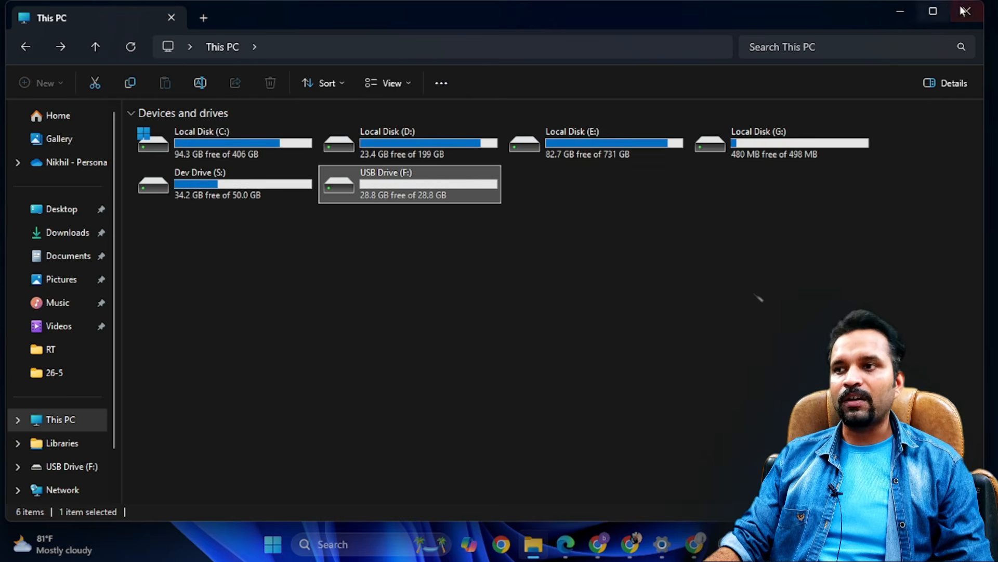
click(967, 11)
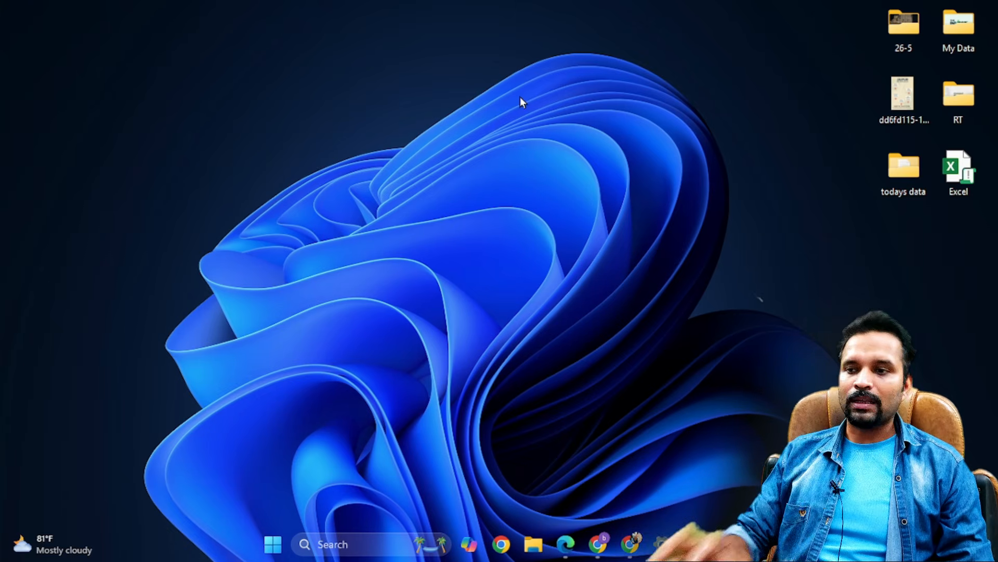
- Switch to Chrome, search Google for photorec, and open the CGSecurity page "PhotoRec, Digital Picture and File Recovery"
click(602, 546)
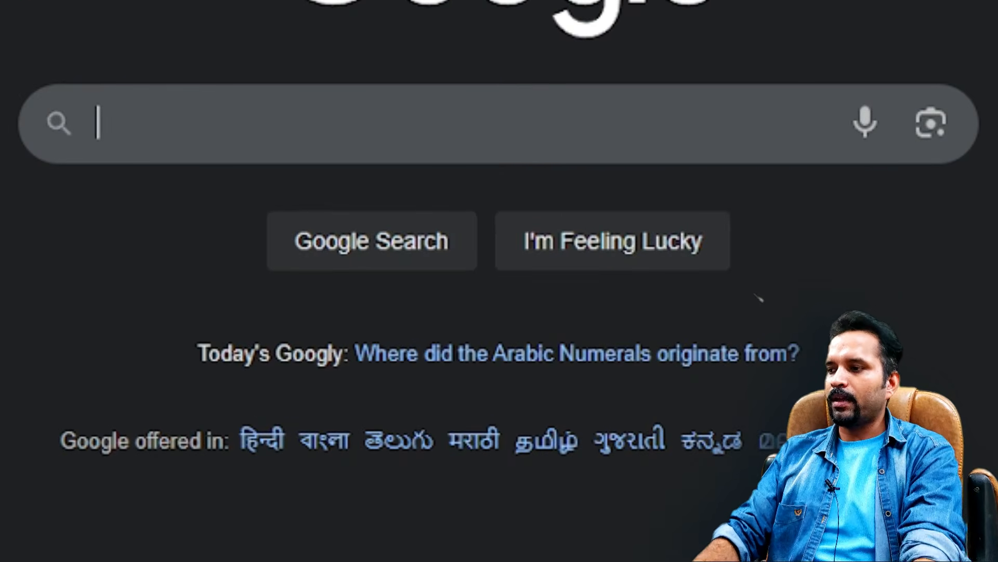
text(photorec)
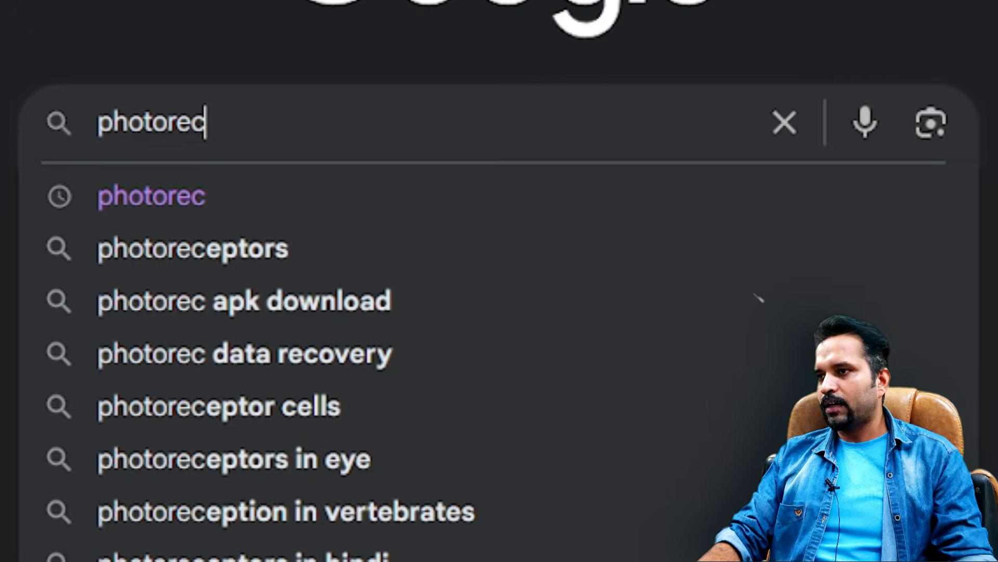
key(Return)
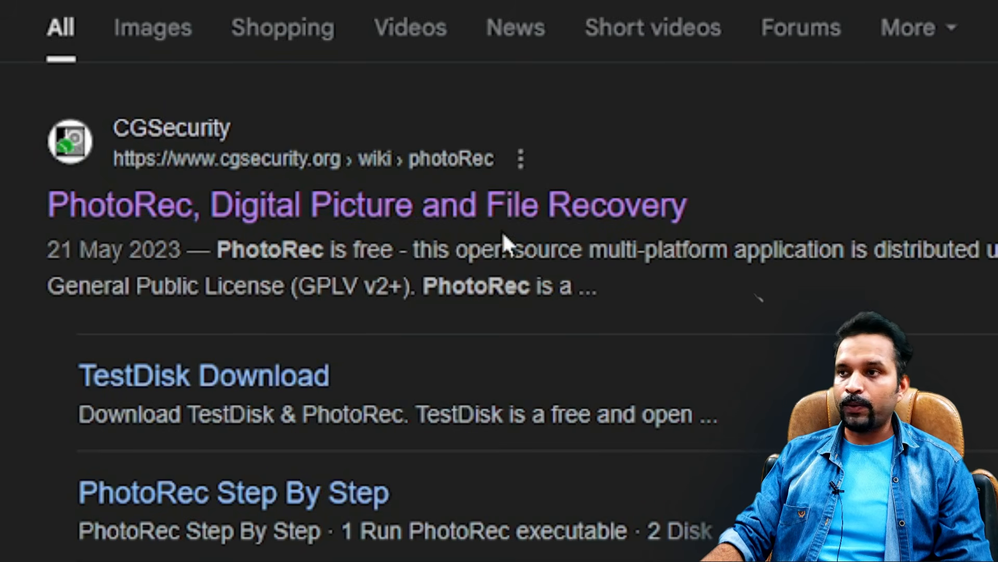
drag(409, 250, 826, 252)
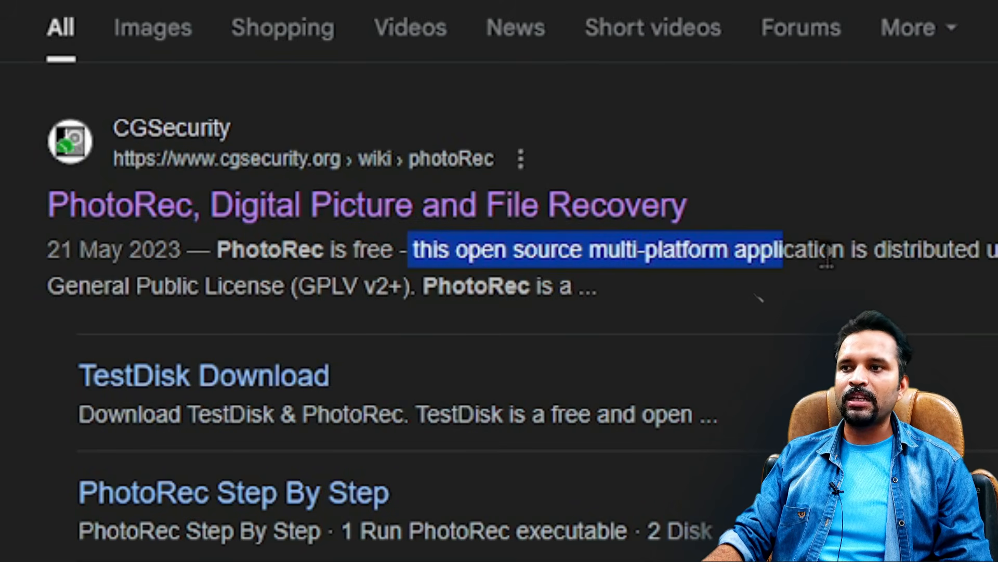
click(396, 207)
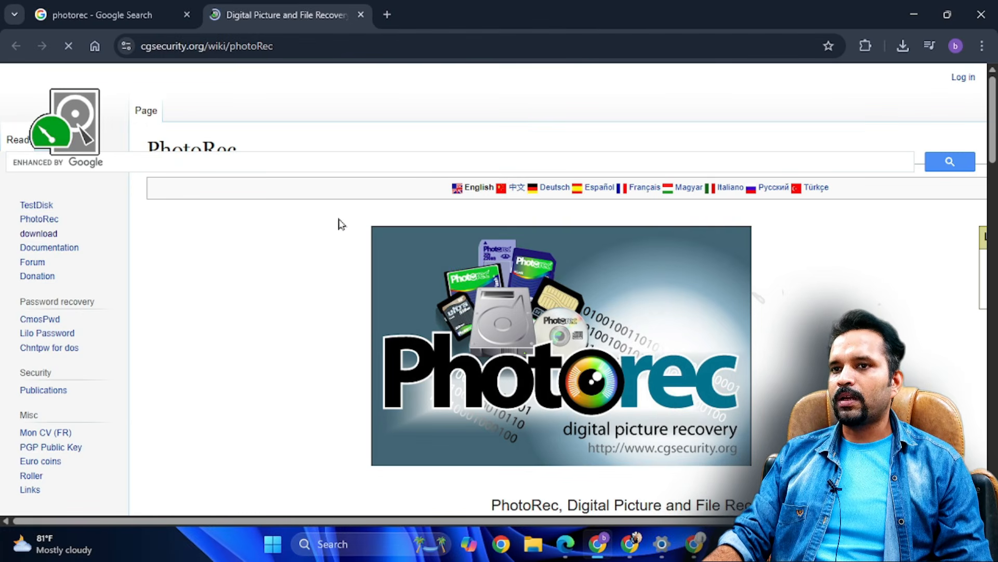
- Look over the PhotoRec page and open the site's TestDisk download page, dismissing the advertisement
scroll(339, 223, down, 3)
scroll(559, 288, up, 2)
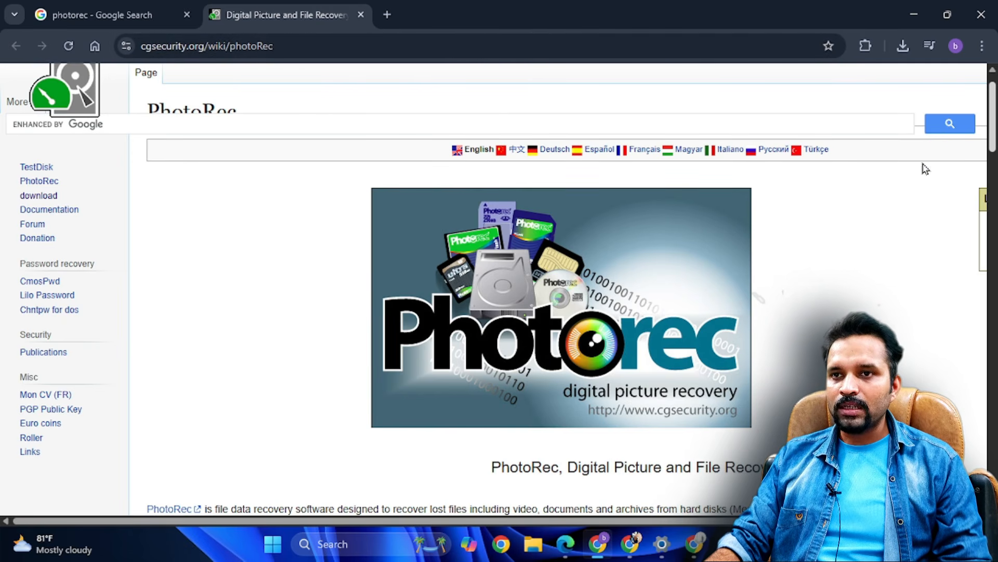
mouse_move(997, 133)
mouse_down()
mouse_move(997, 152)
mouse_move(997, 141)
mouse_up()
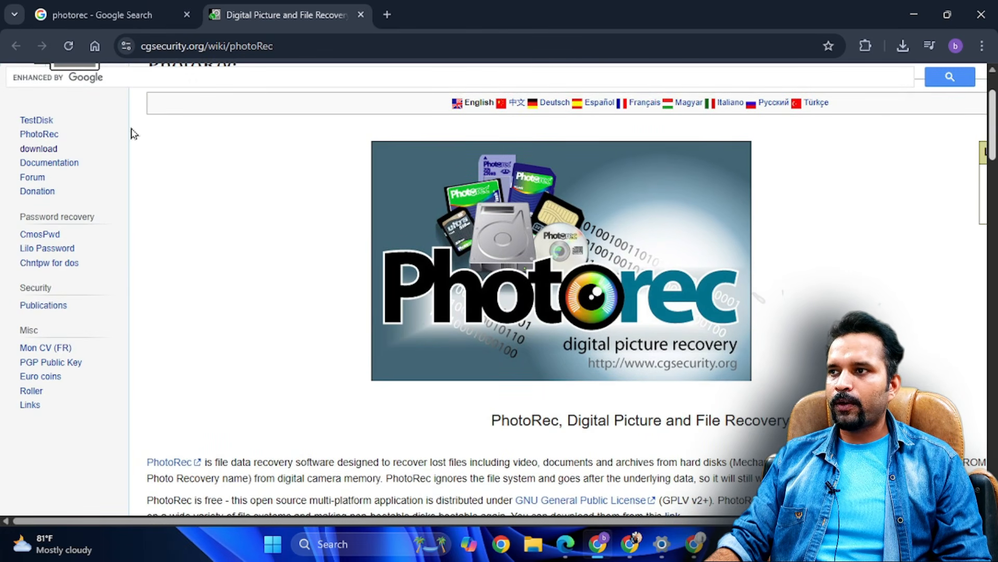
click(24, 149)
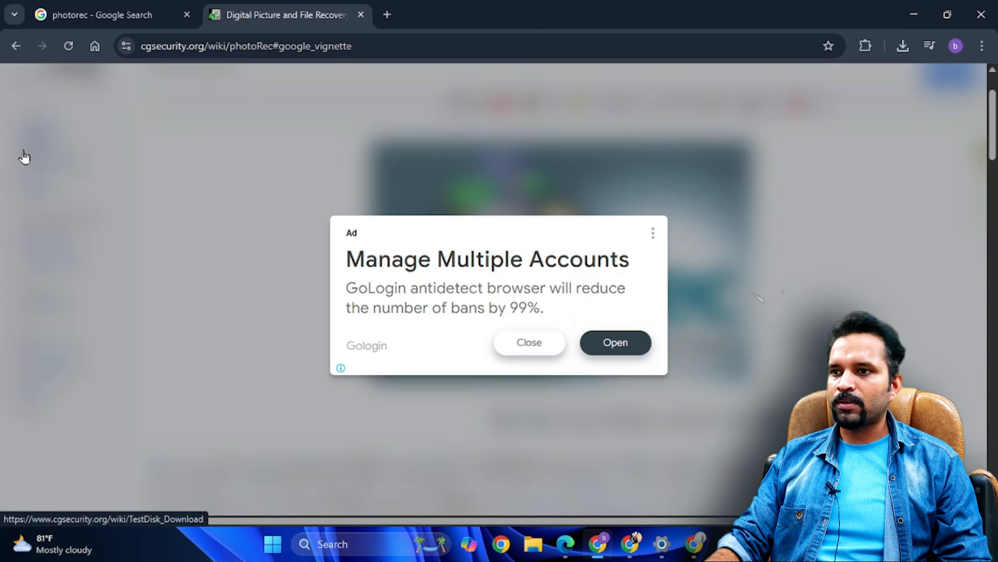
click(529, 343)
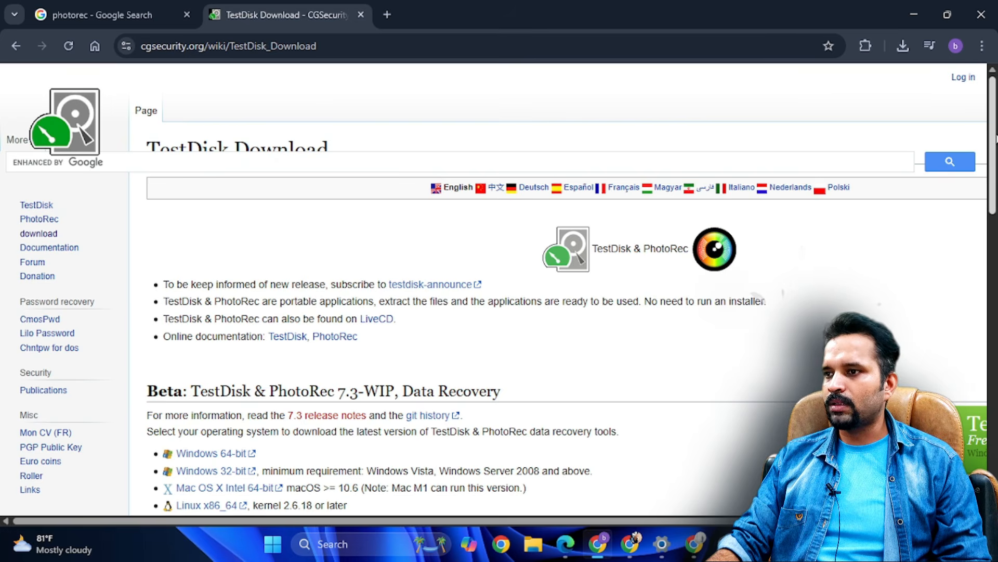
- Compare the releases, download the Windows 64-bit build of TestDisk & PhotoRec 7.3-WIP, and show the recent downloads
scroll(198, 223, down, 3)
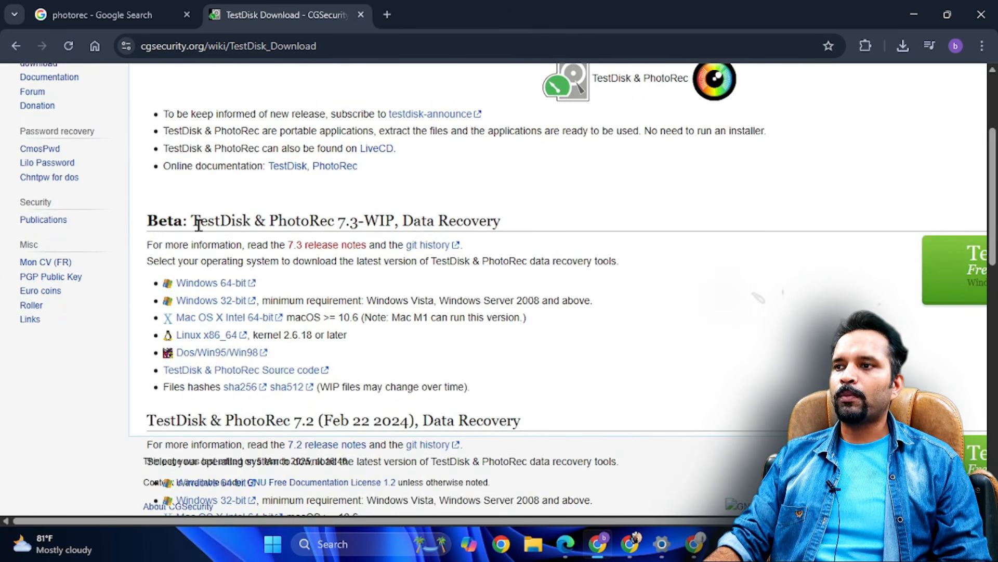
drag(198, 224, 463, 220)
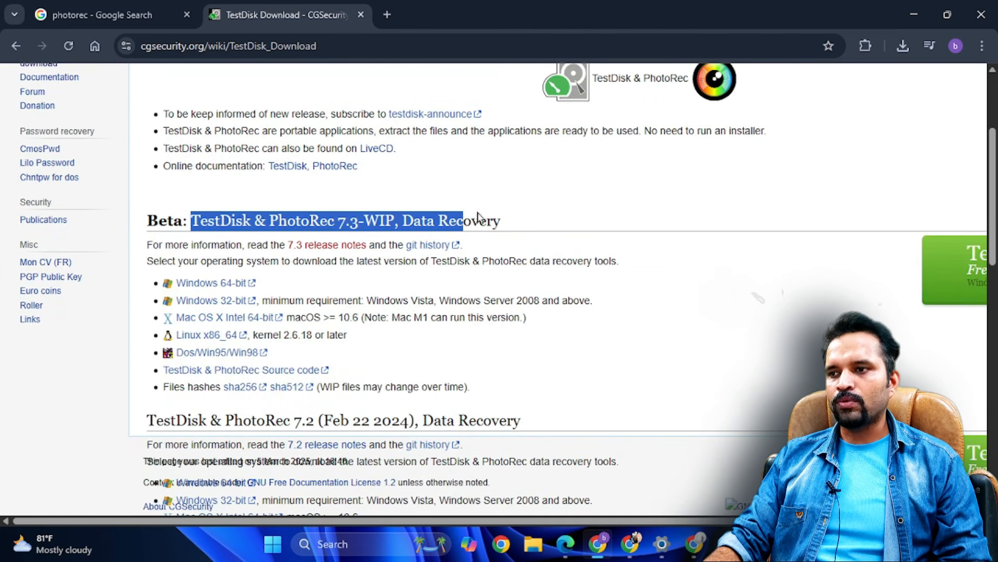
scroll(374, 268, down, 3)
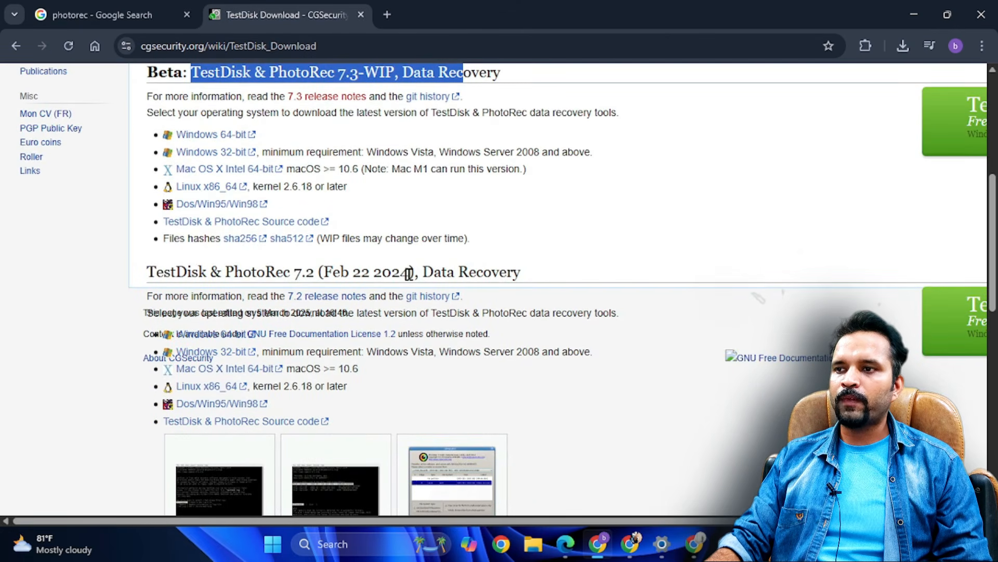
drag(409, 273, 353, 272)
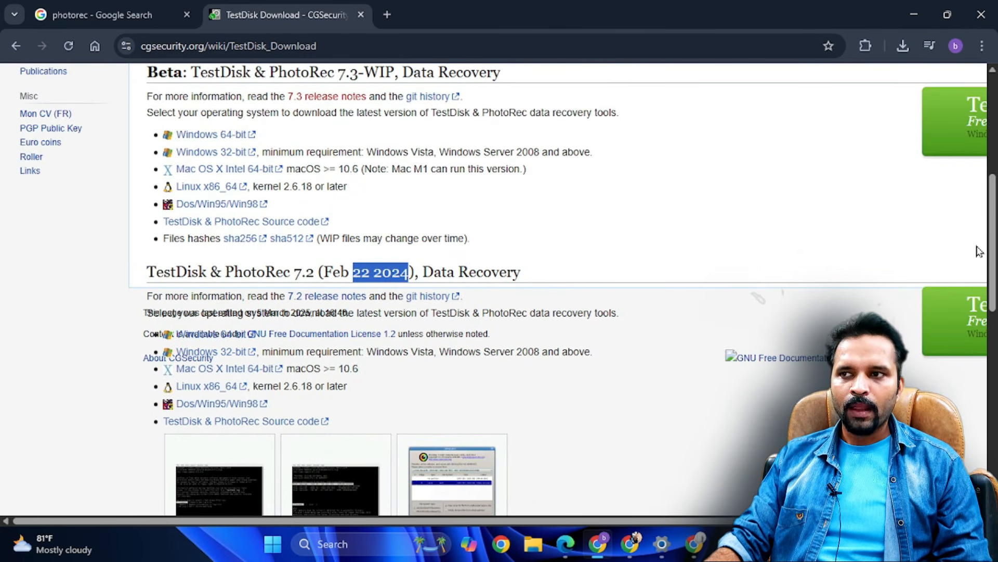
scroll(572, 194, up, 2)
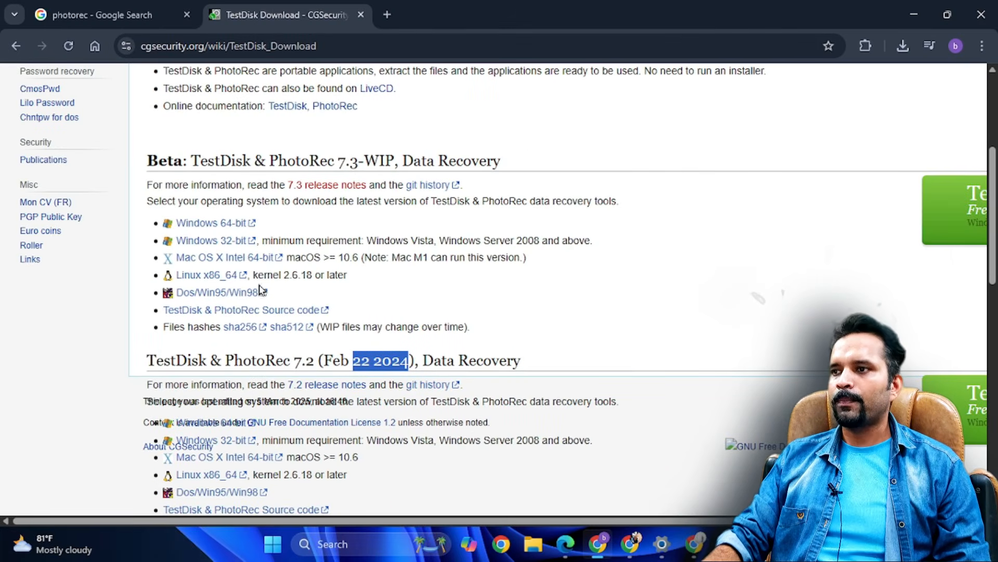
click(219, 224)
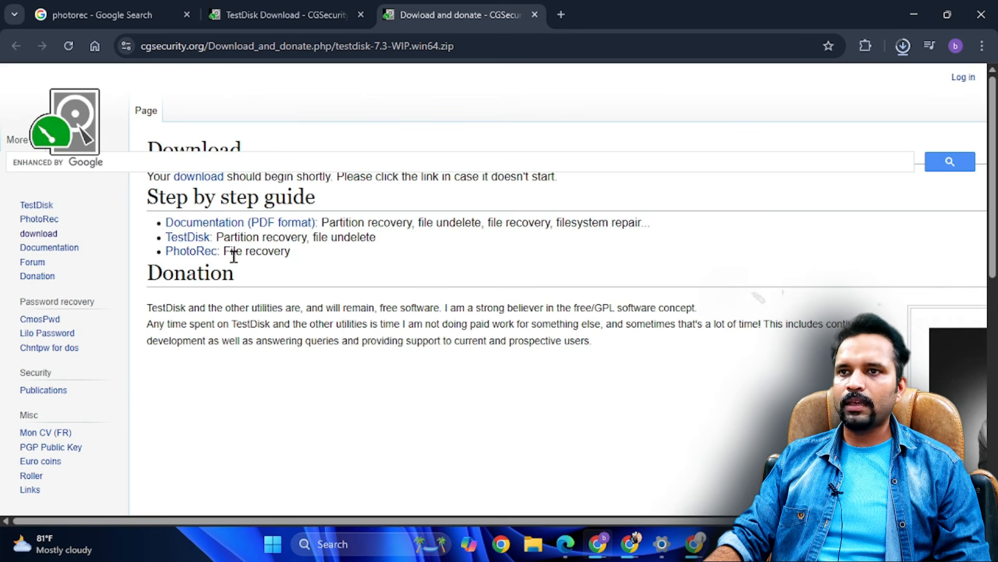
click(903, 47)
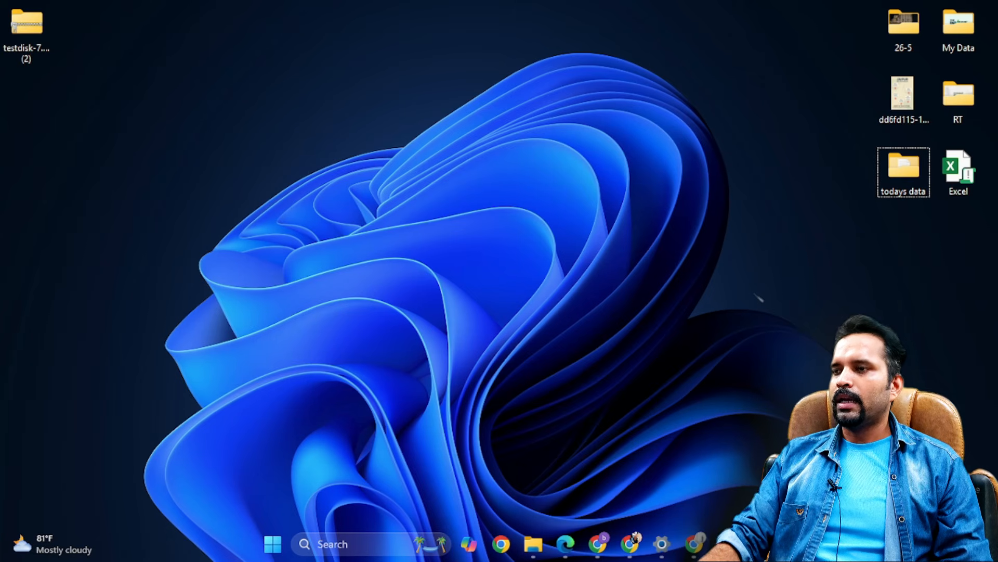
- Move the testdisk-7.3-WIP.win64 (2) archive to a free area of the desktop and extract it into its own folder with WinRAR
mouse_move(27, 32)
mouse_down()
mouse_move(60, 58)
mouse_move(246, 104)
mouse_up()
drag(356, 62, 212, 177)
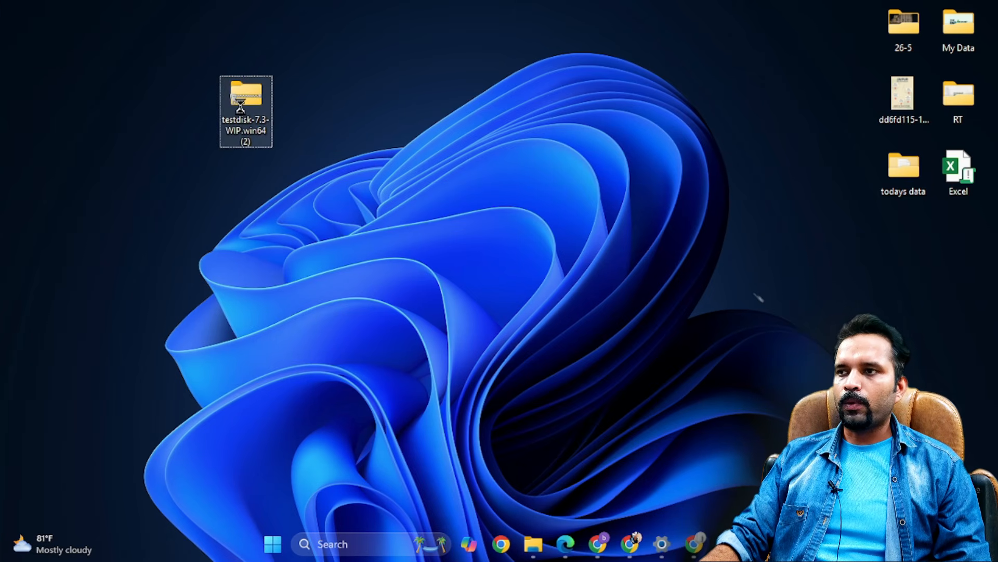
right_click(241, 107)
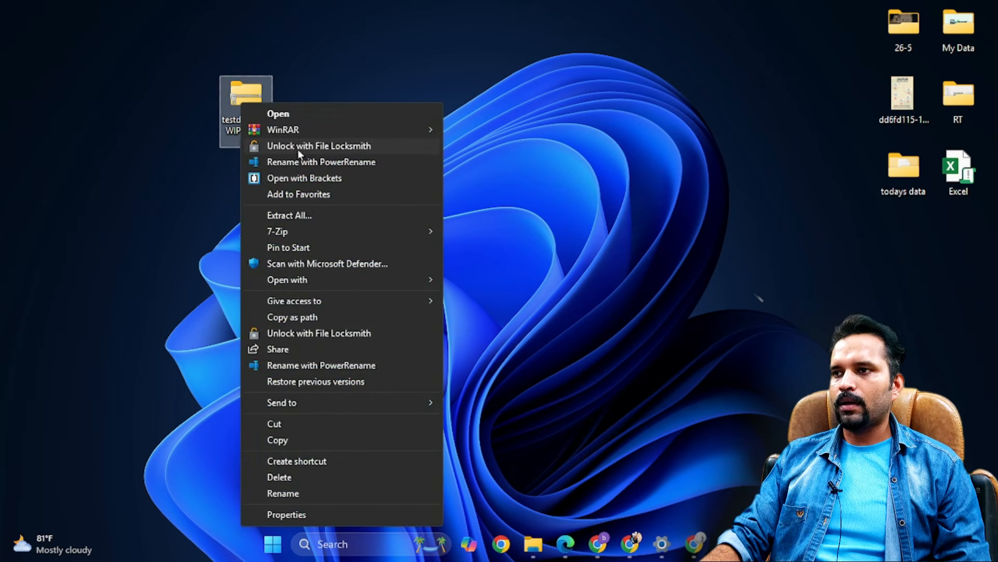
mouse_move(320, 136)
click(515, 164)
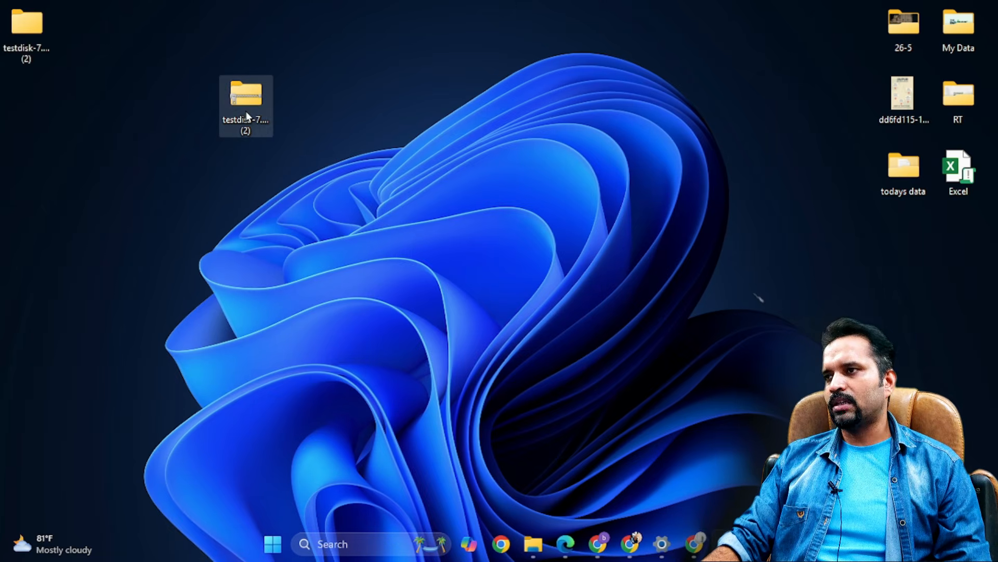
- Rearrange the archive and its extracted folder on the desktop, and open the testdisk-7.3-WIP folder inside the extracted one
drag(246, 99, 326, 56)
mouse_move(52, 42)
mouse_down()
mouse_move(89, 58)
mouse_move(310, 47)
mouse_move(582, 51)
mouse_move(119, 61)
mouse_move(126, 56)
mouse_up()
click(310, 47)
drag(219, 6, 26, 129)
double_click(124, 46)
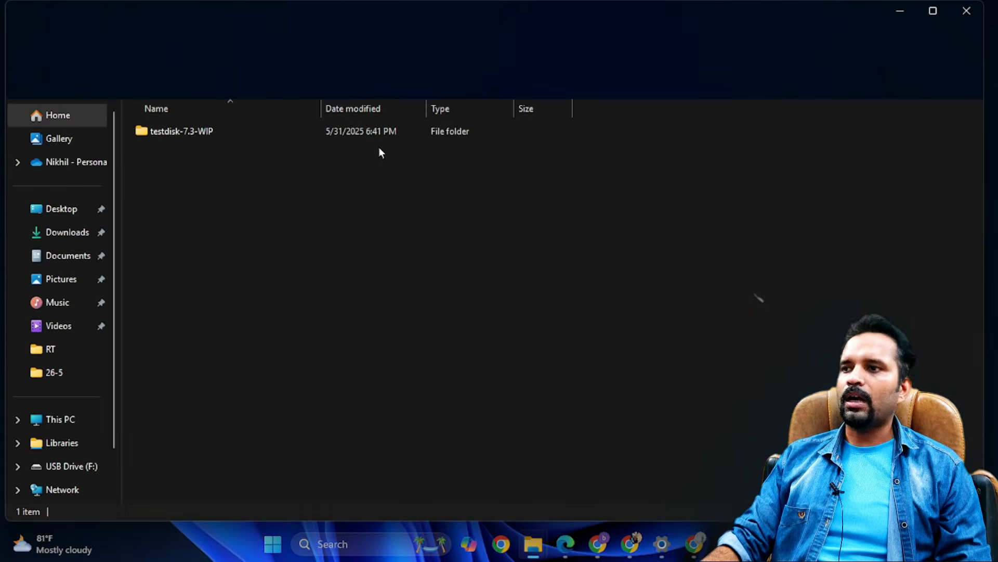
double_click(171, 133)
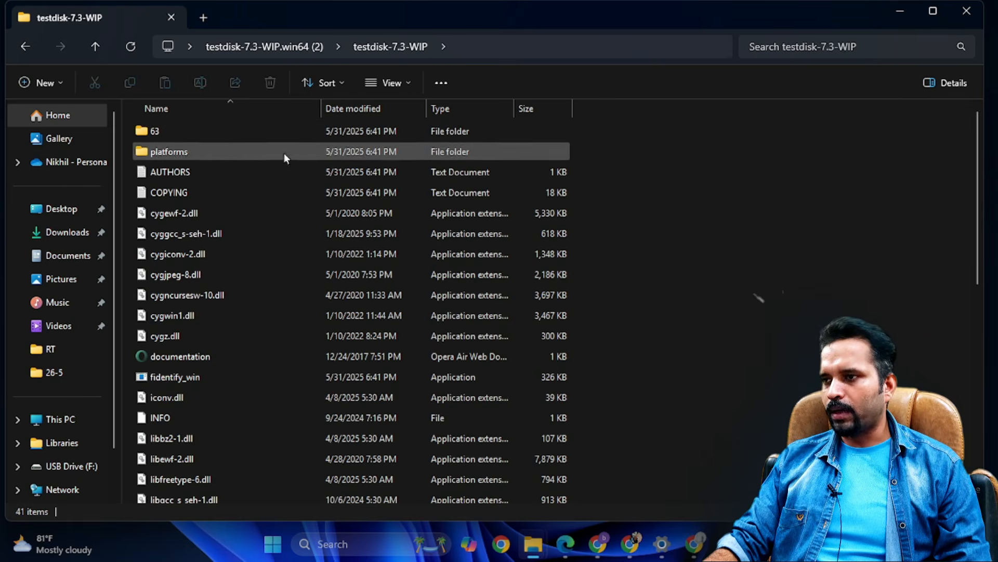
- Find the photorec_win application among the extracted files, run it despite the SmartScreen block, and maximize its window
key(t)
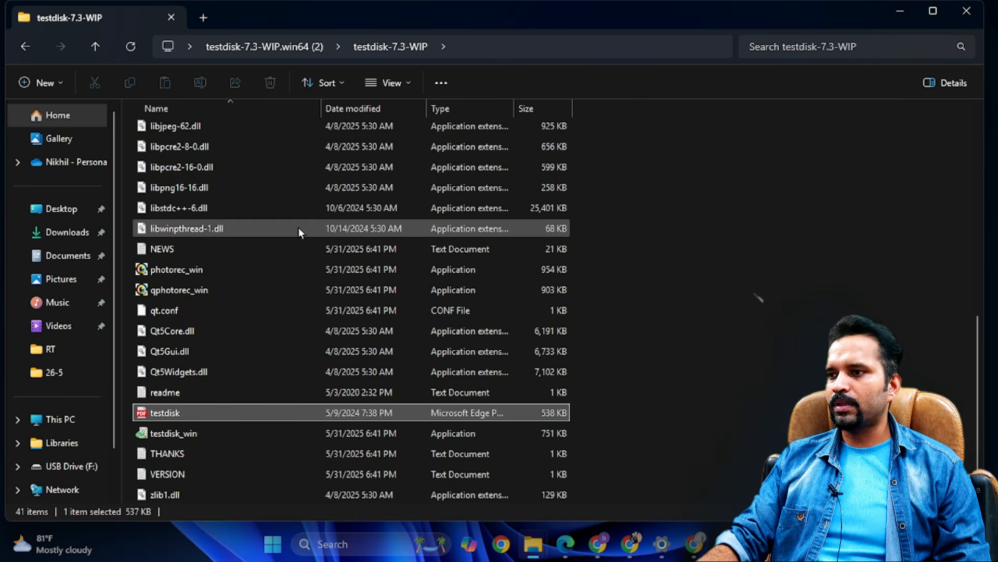
click(223, 454)
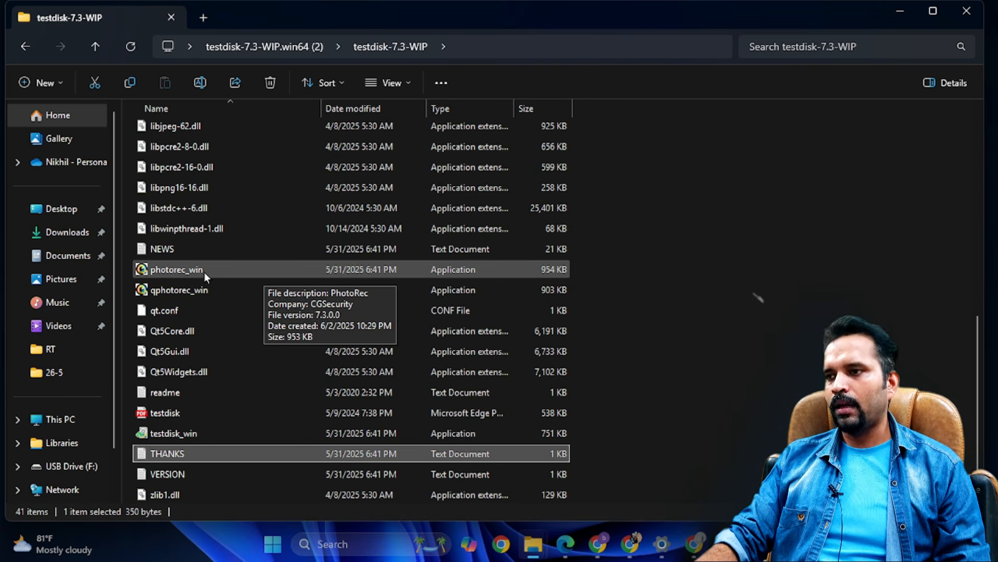
mouse_move(169, 435)
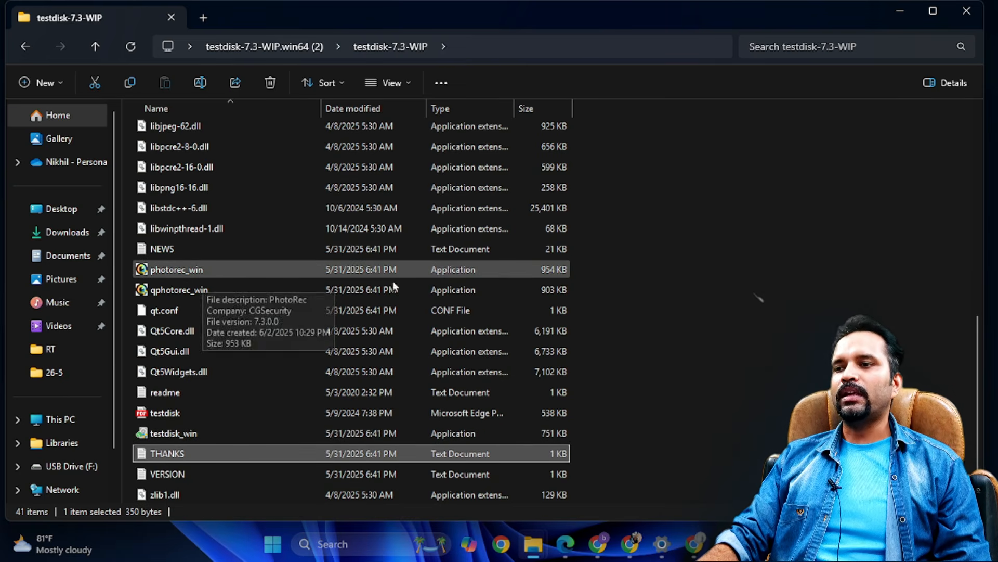
click(465, 272)
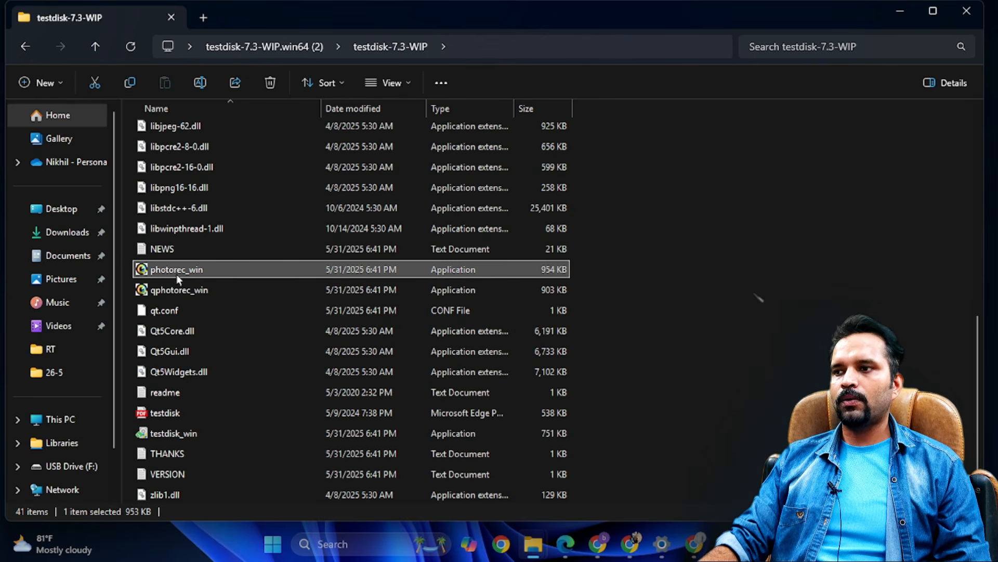
double_click(196, 270)
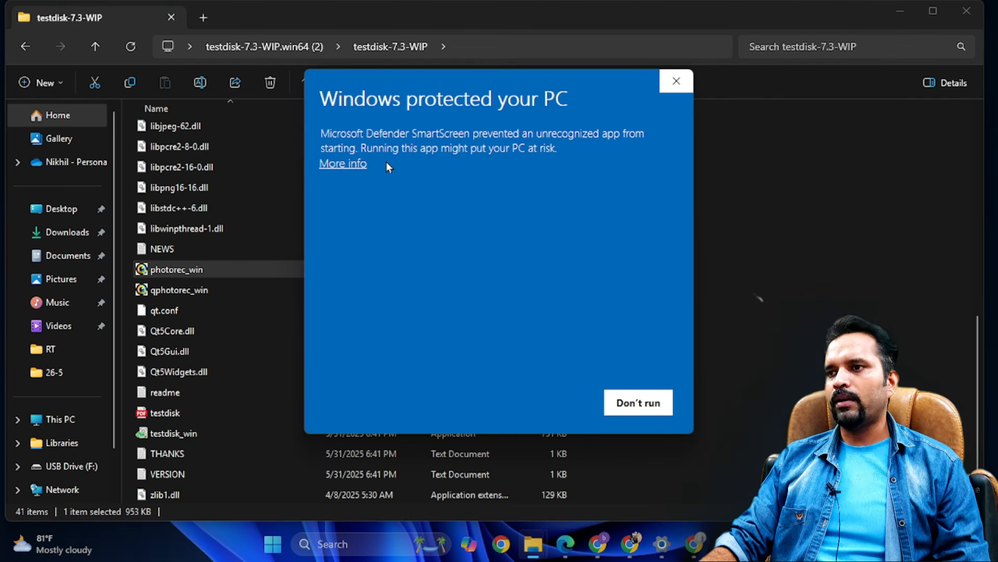
click(345, 165)
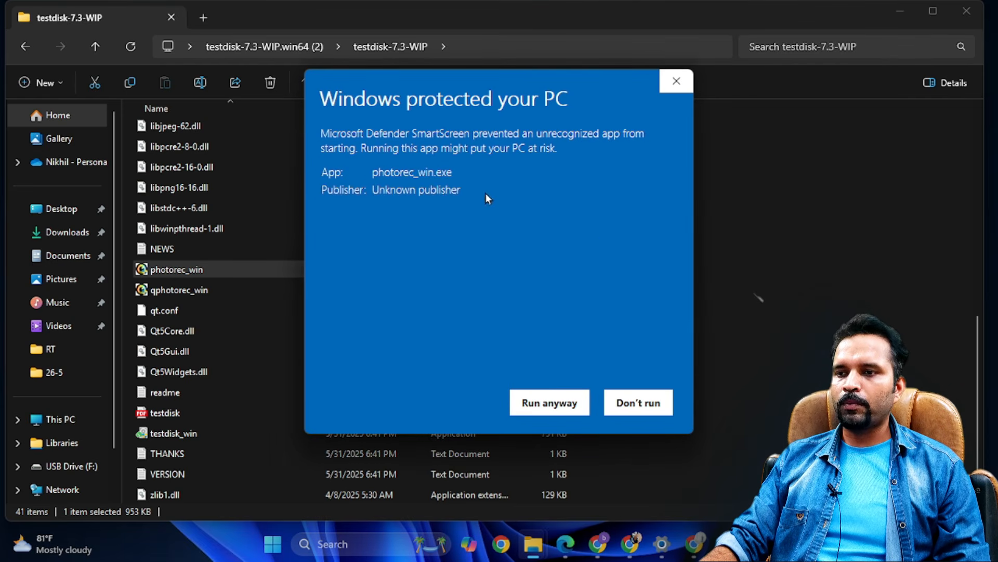
click(569, 405)
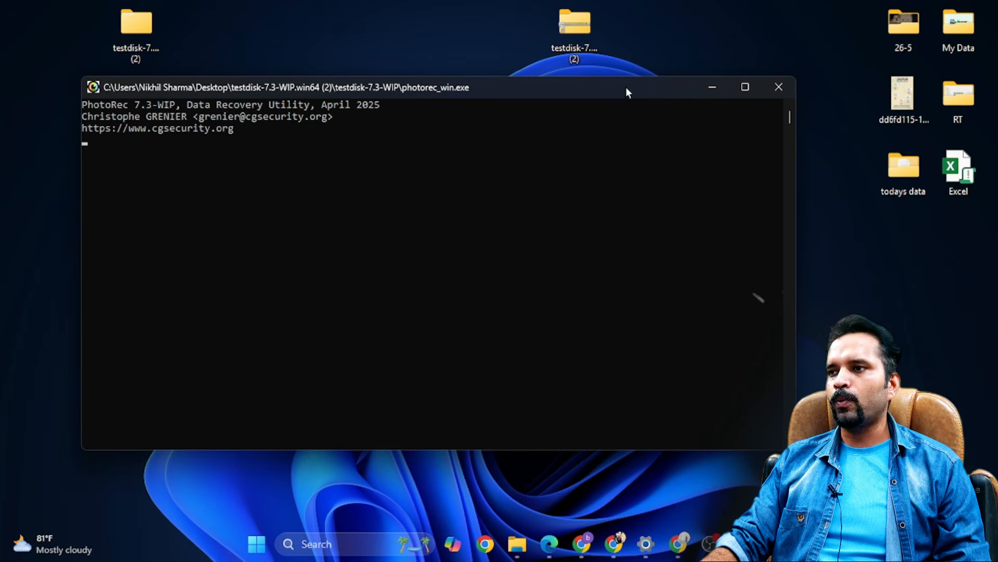
drag(625, 87, 623, 39)
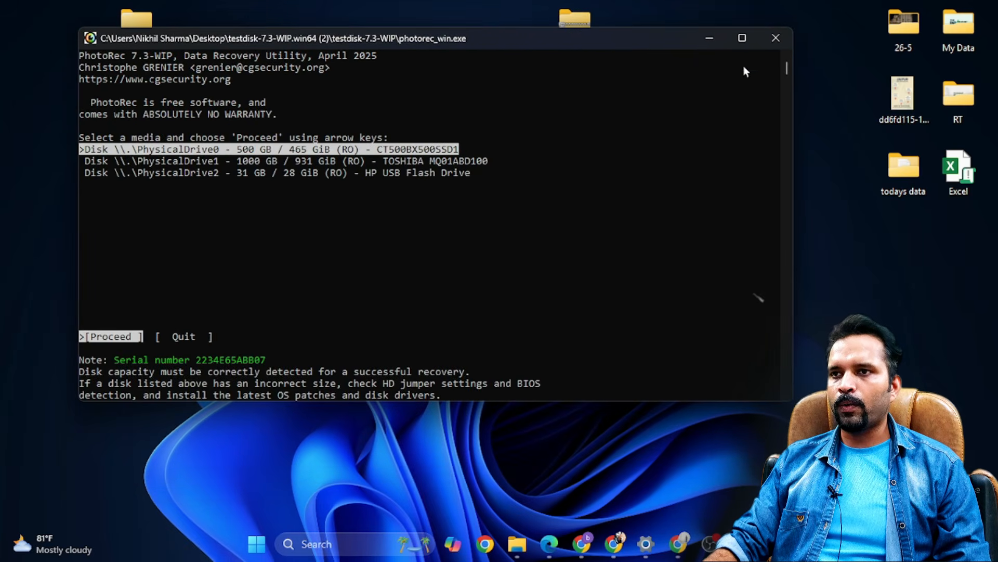
click(742, 40)
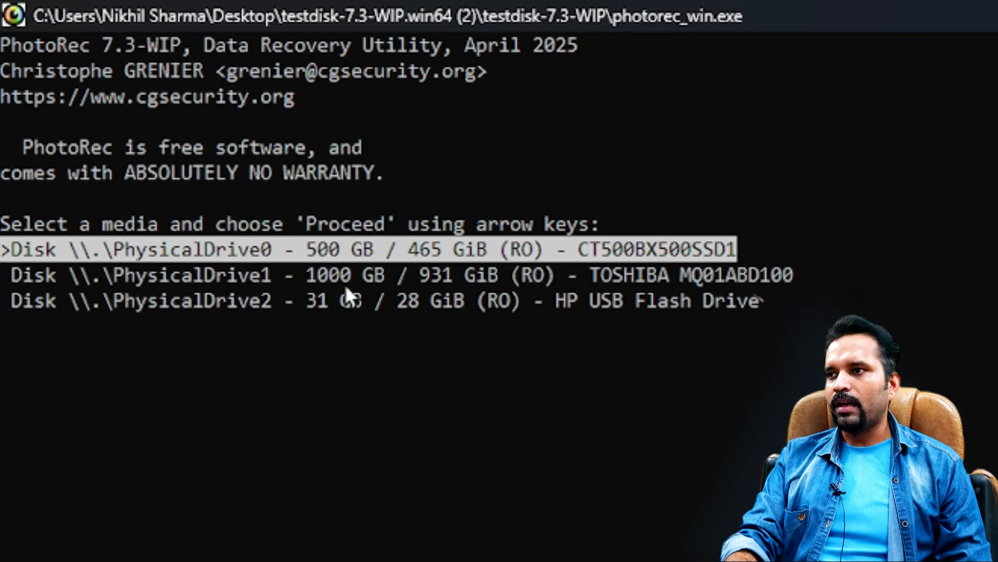
- Select the HP USB Flash Drive (PhysicalDrive2) as the media to recover from and proceed
click(352, 271)
key(Down)
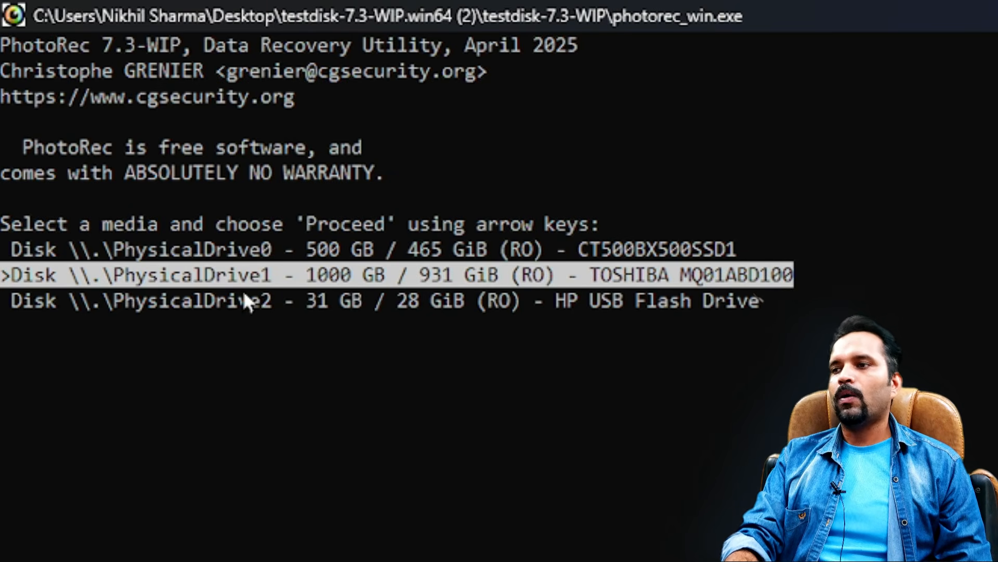
key(Down)
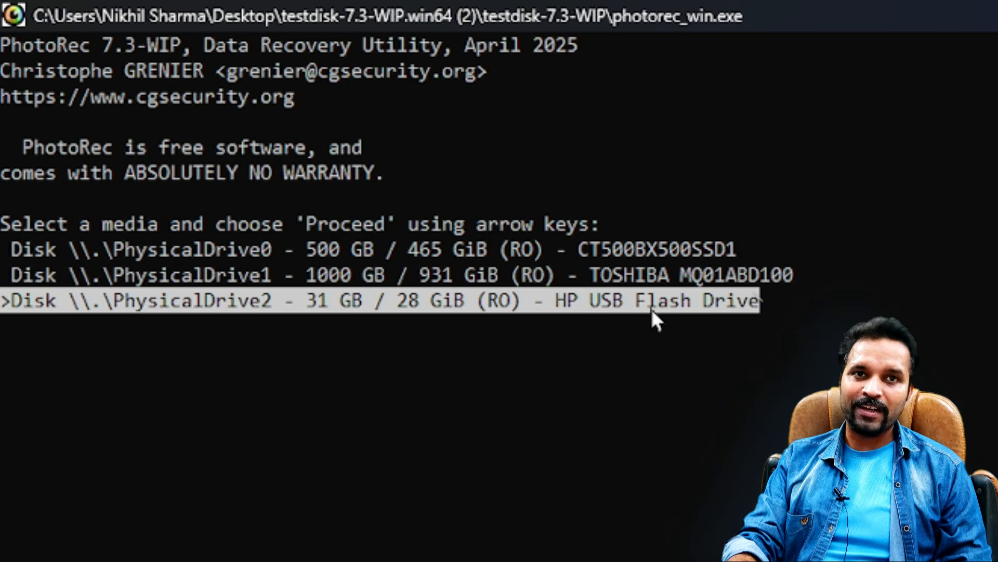
key(Up)
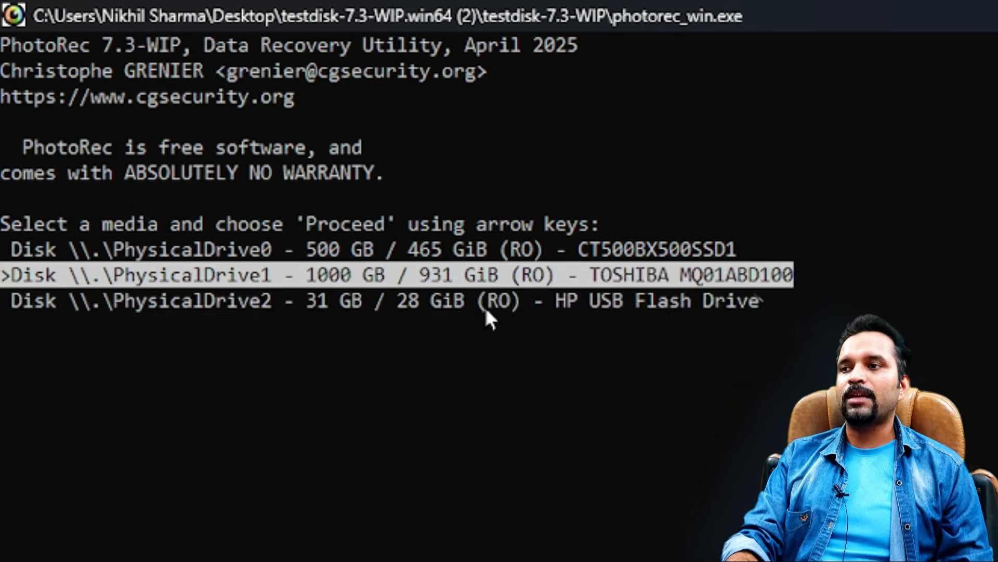
key(Down)
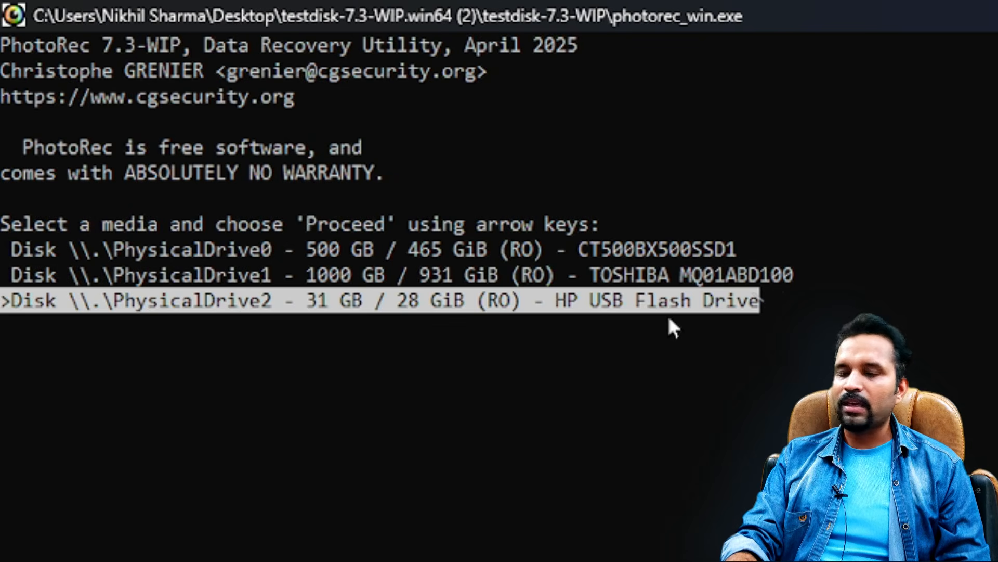
key(Return)
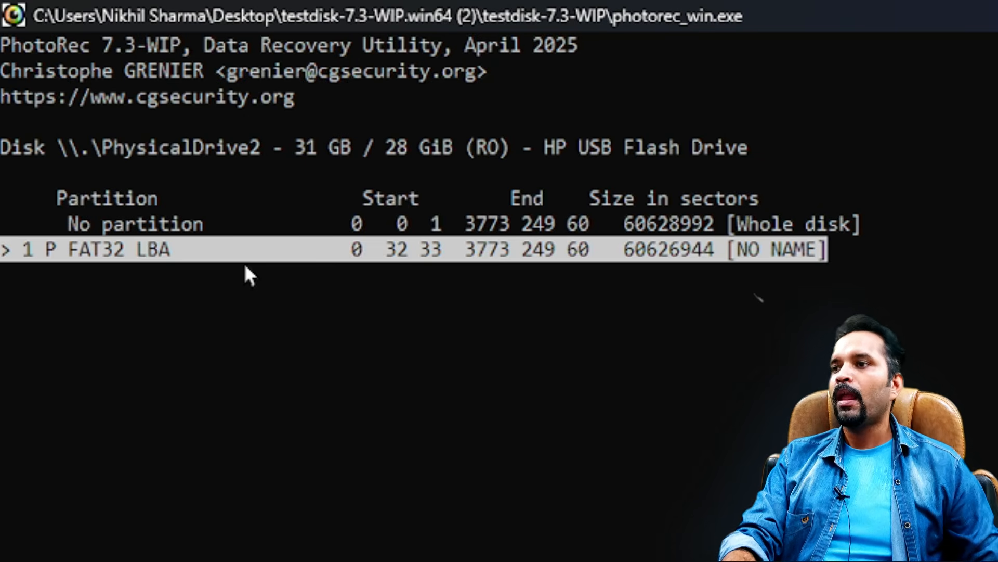
- Compare the whole-disk and partition entries, and choose the FAT32 LBA partition for the recovery
key(Up)
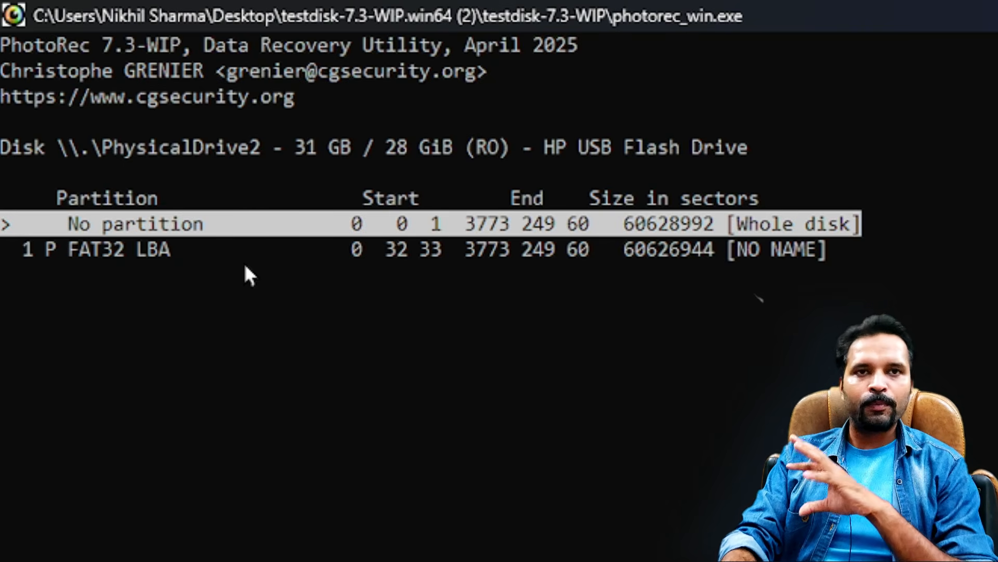
key(Down)
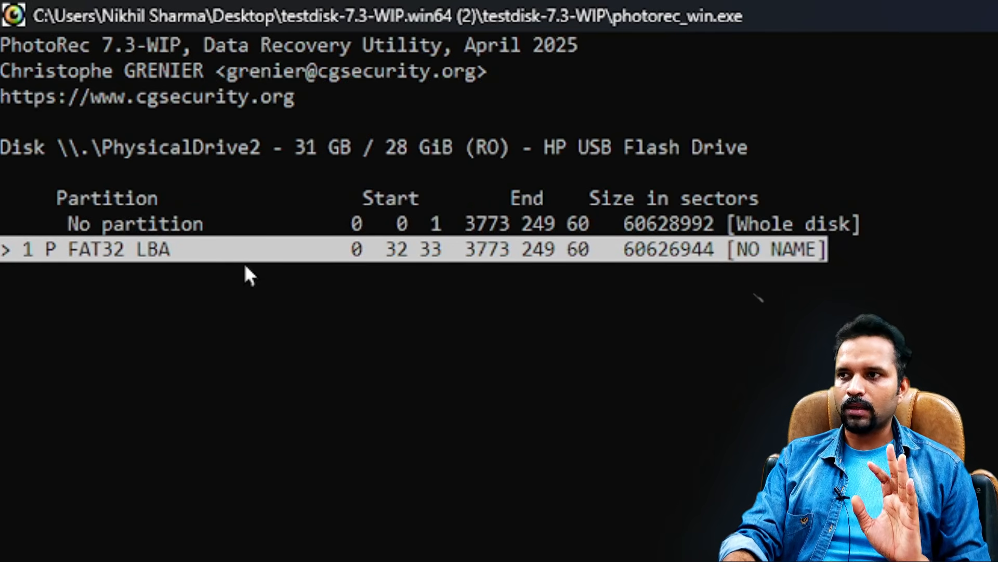
key(Up)
key(Down)
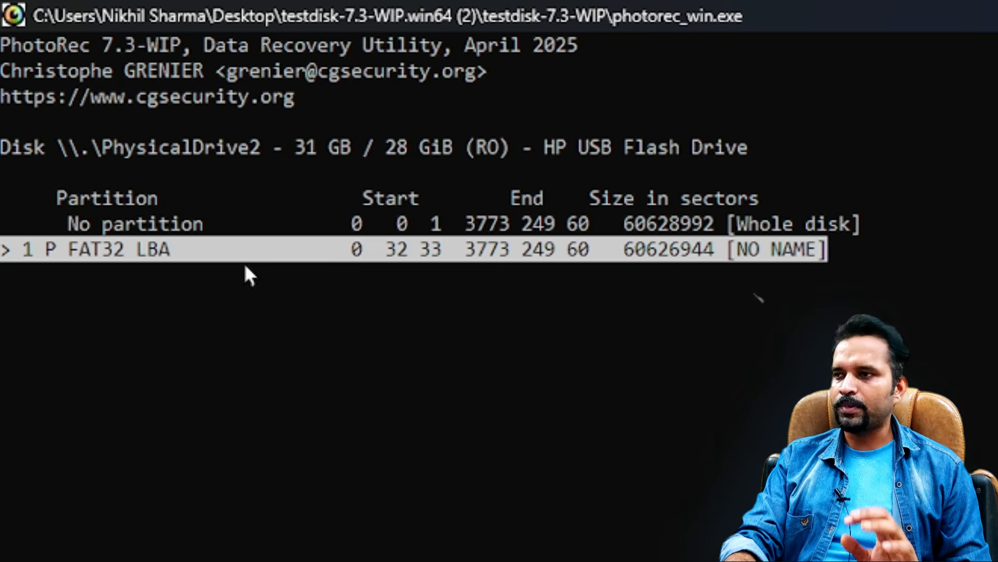
key(Return)
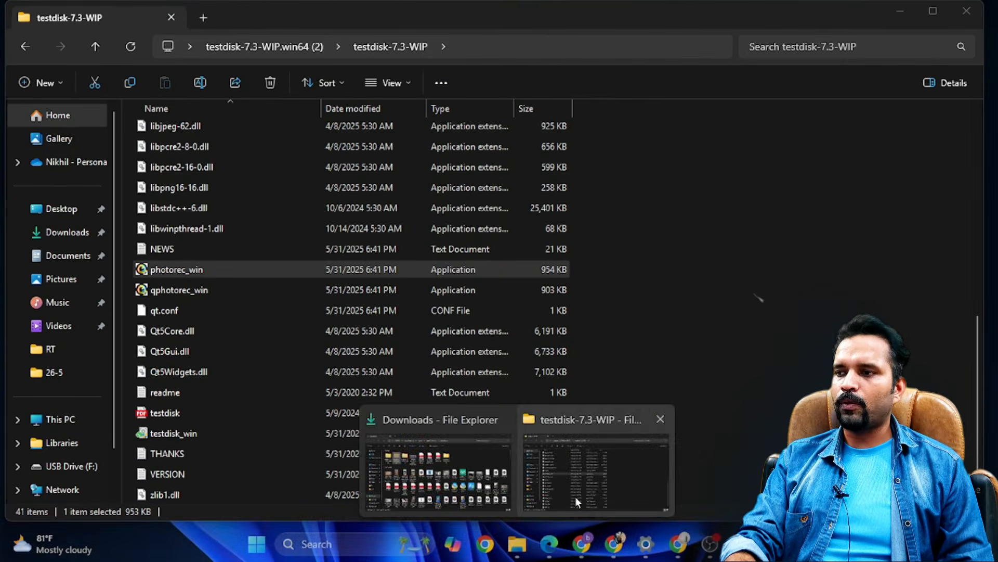
- Check the file system of USB Drive (F:) in its properties from File Explorer, and return to PhotoRec
click(575, 497)
click(77, 419)
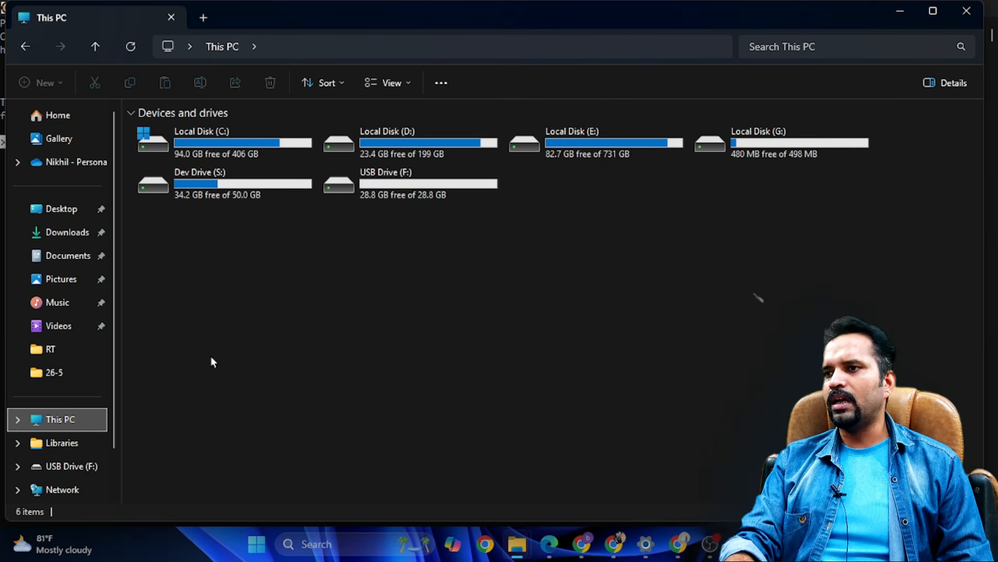
right_click(416, 181)
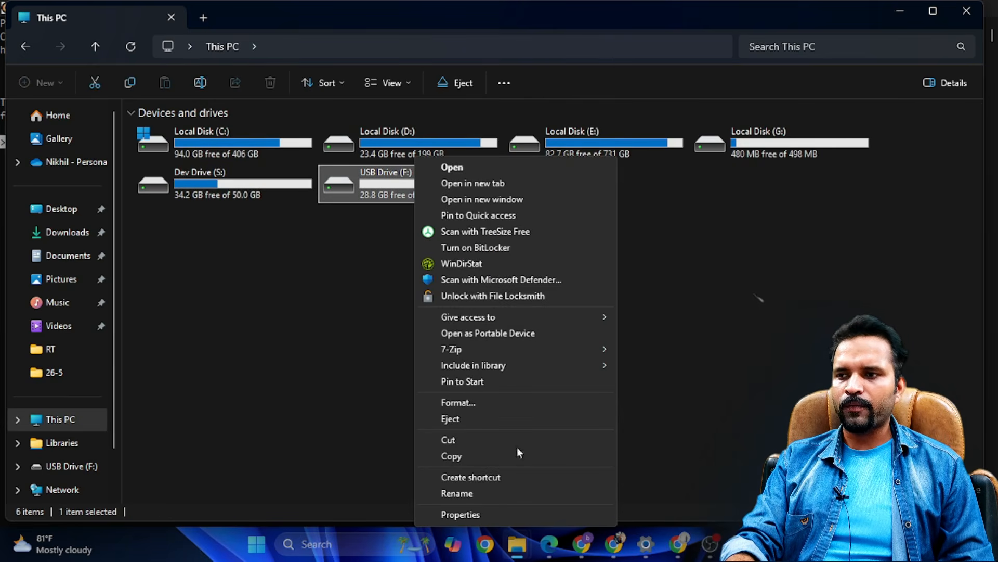
click(497, 512)
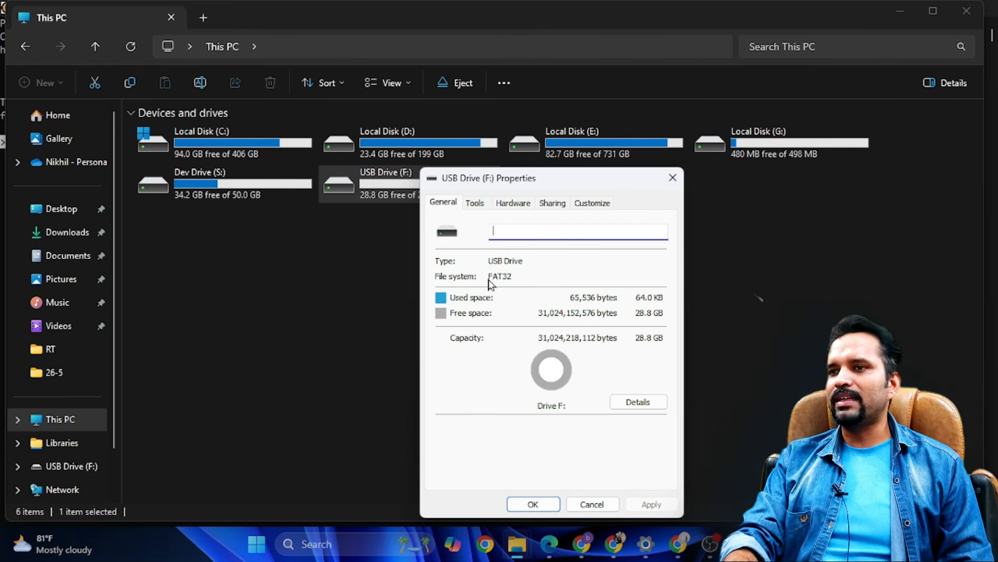
click(672, 178)
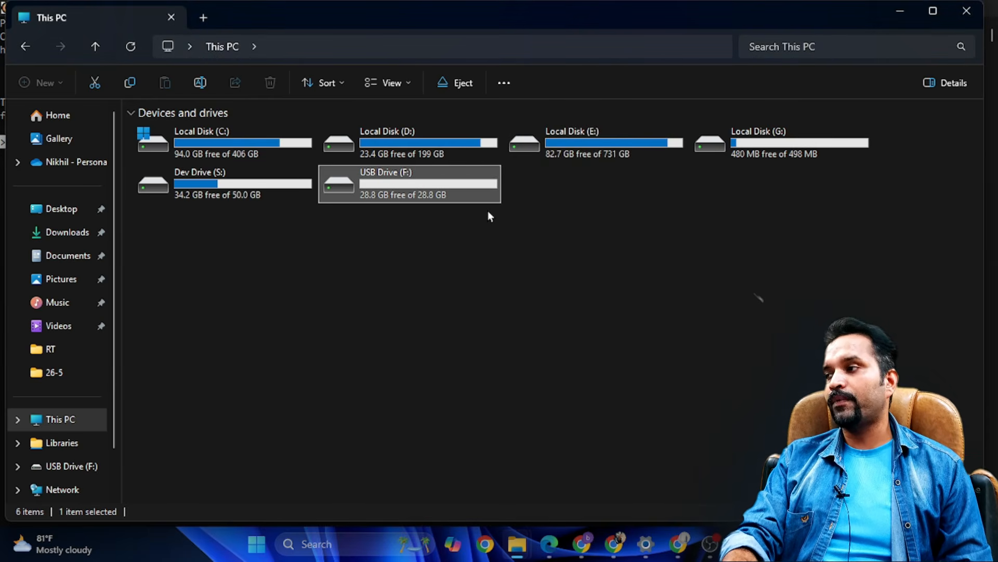
click(900, 13)
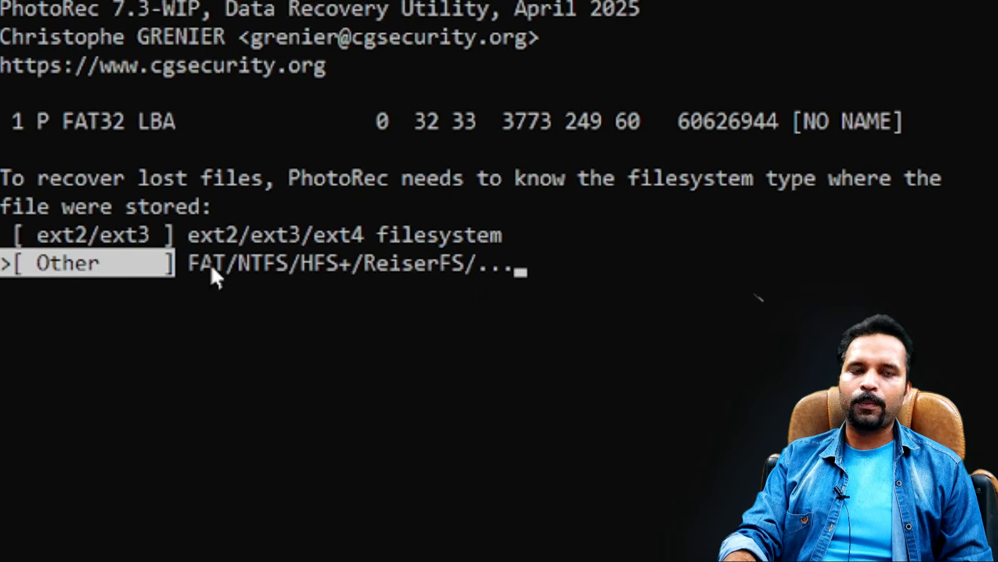
- Choose Other (FAT/NTFS/HFS+/ReiserFS) as the filesystem type where the lost files were stored
key(Up)
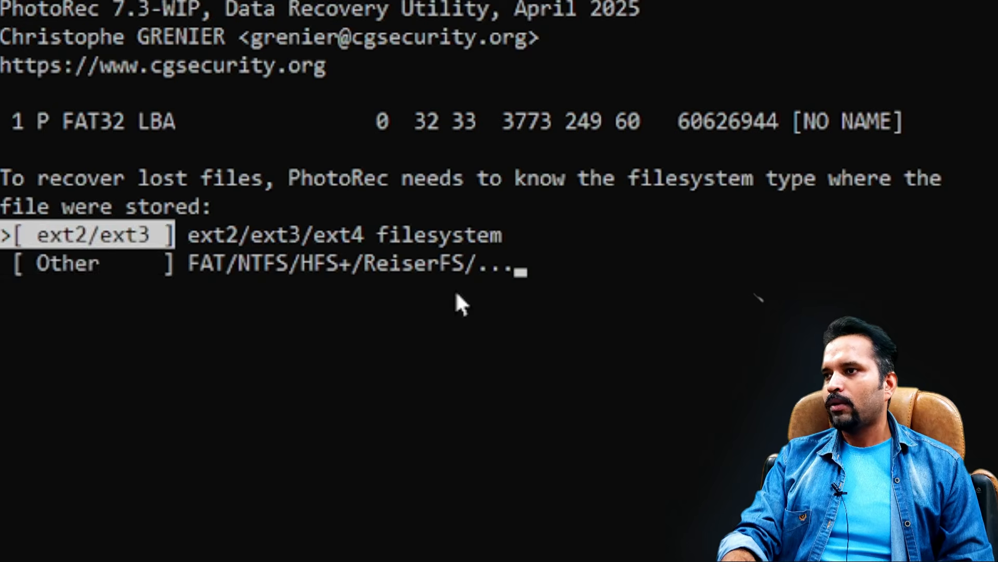
key(Down)
key(Up)
key(Down)
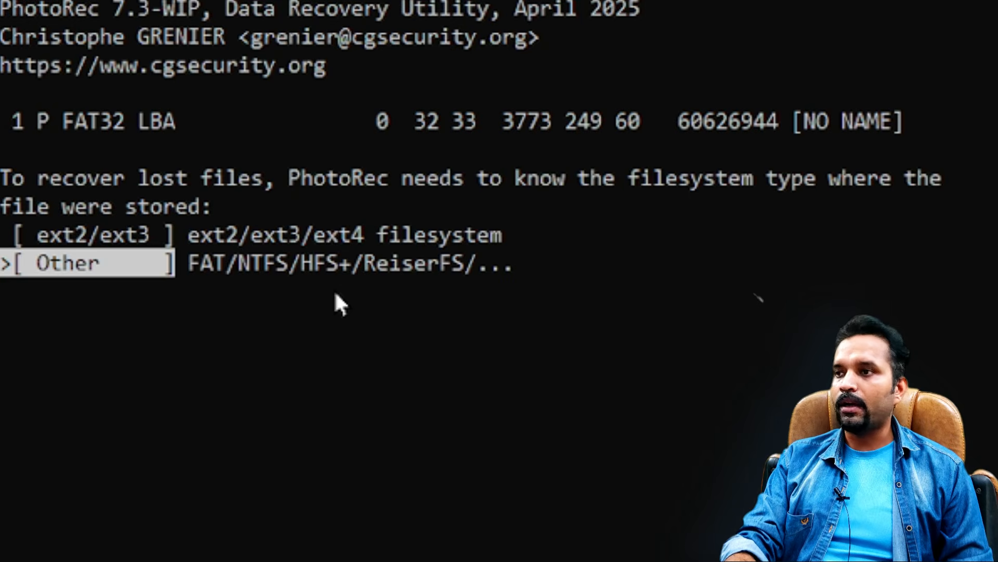
key(Return)
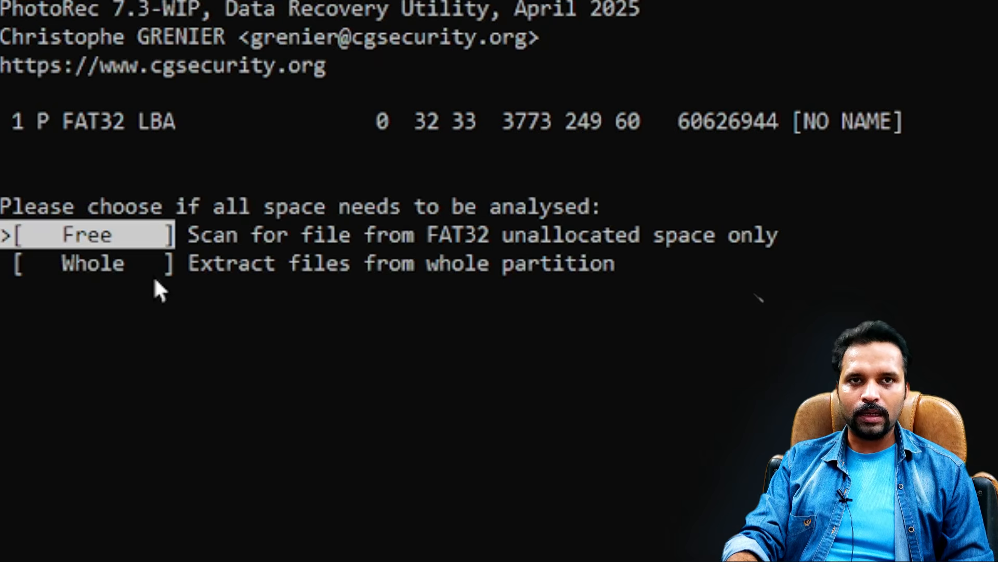
- Compare the Free and Whole analysis options, and choose Whole to extract files from the entire partition
key(Down)
key(Up)
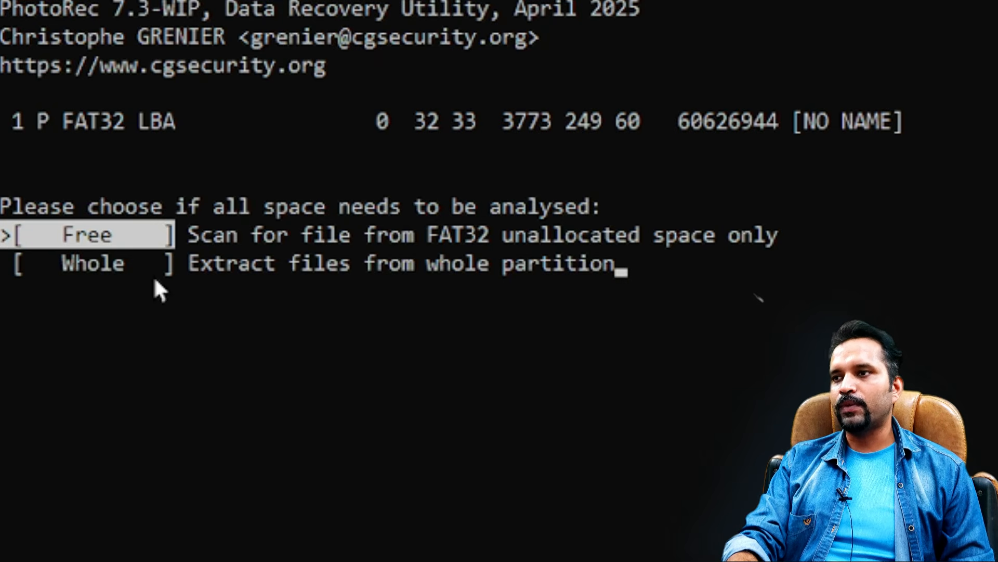
key(Down)
key(Up)
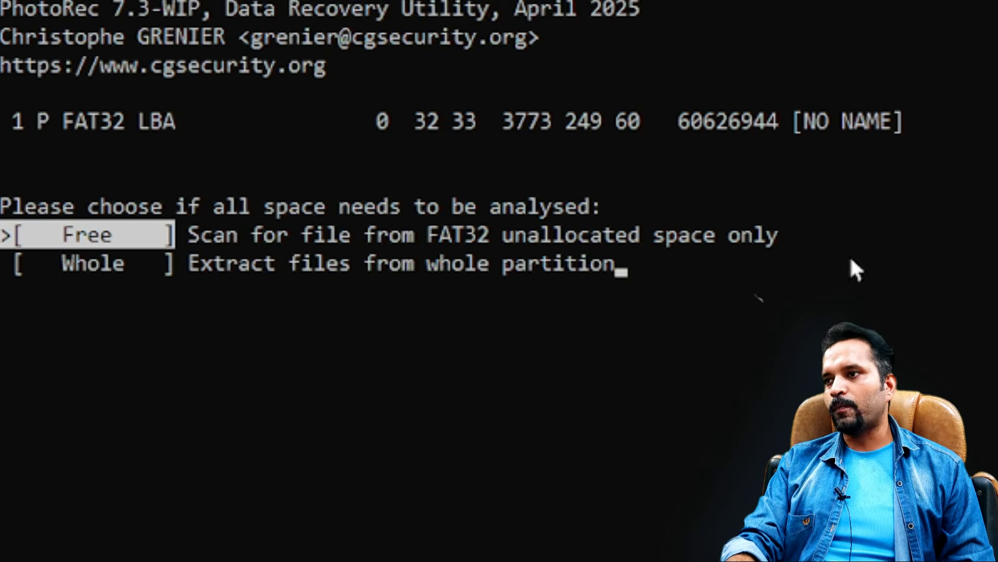
key(Down)
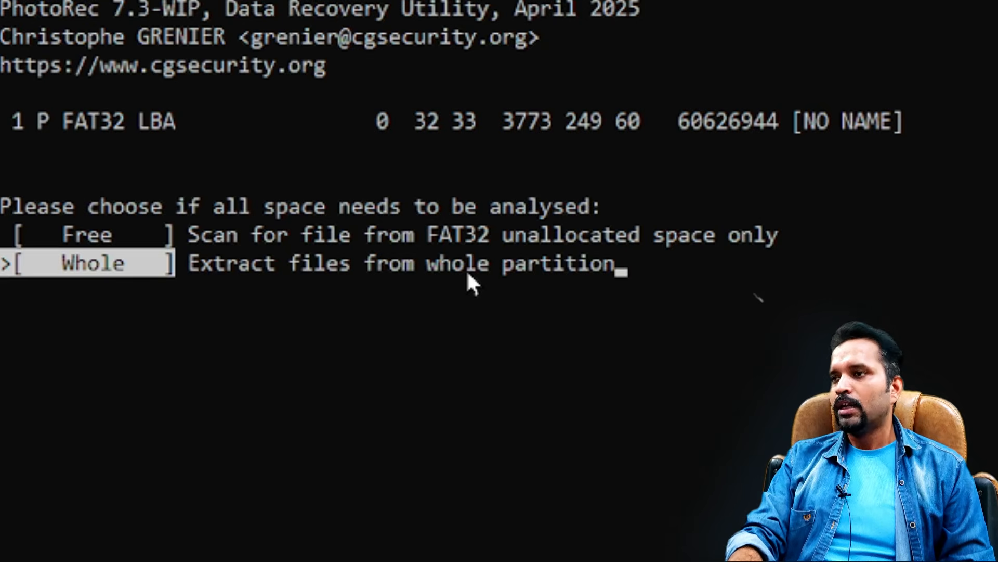
key(Up)
key(Down)
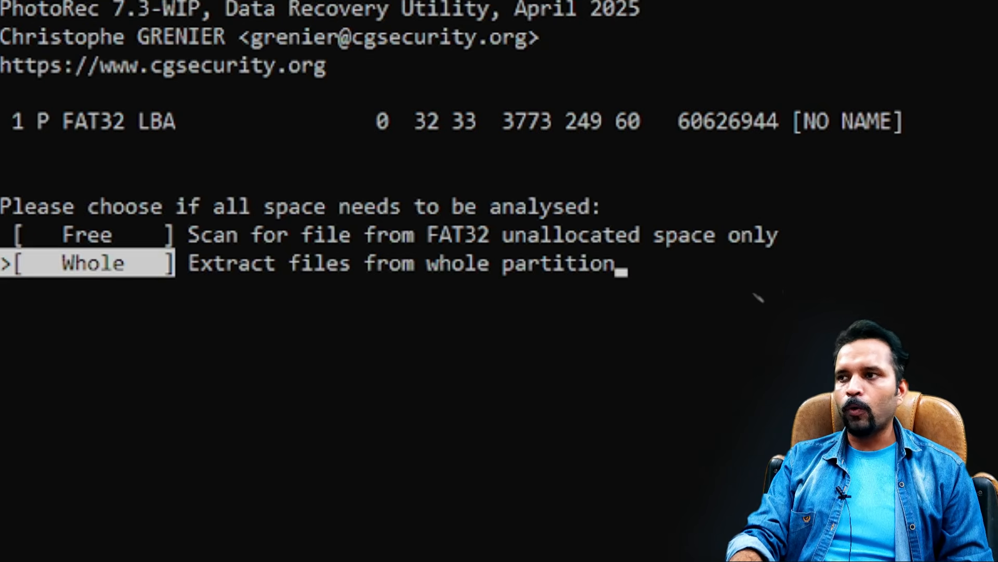
key(Return)
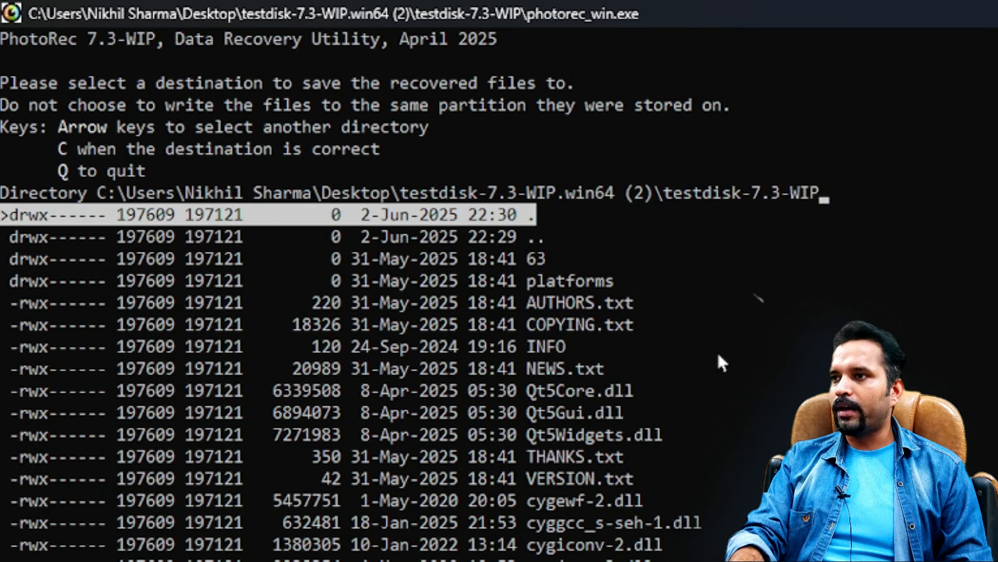
- Move the recovery destination up from the program folder to the root of the C: drive
key(Left)
key(Left)
key(Left)
key(Left)
key(Left)
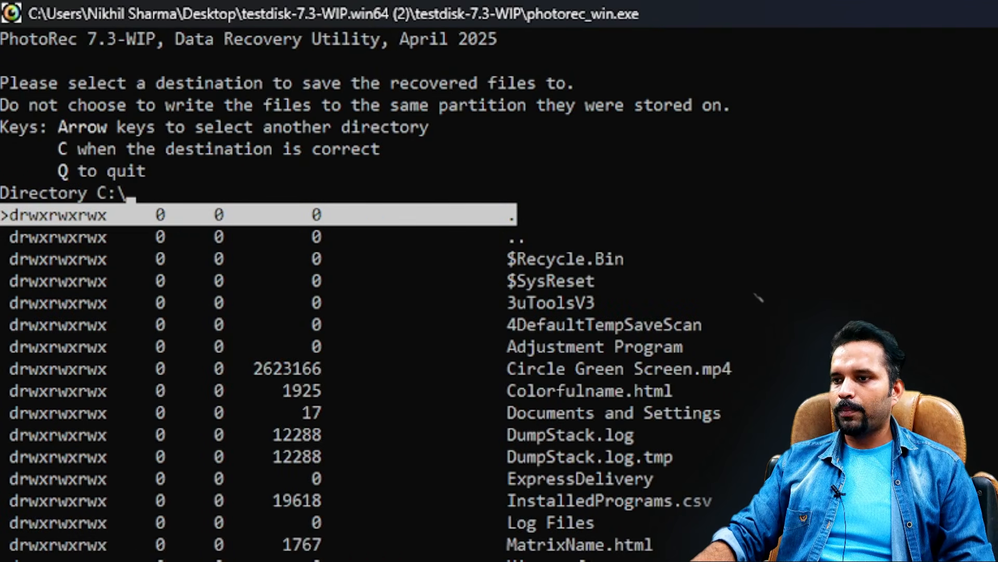
- Switch to File Explorer, create a folder named Recover on Dev Drive (S:), and return to PhotoRec
key(alt+Tab)
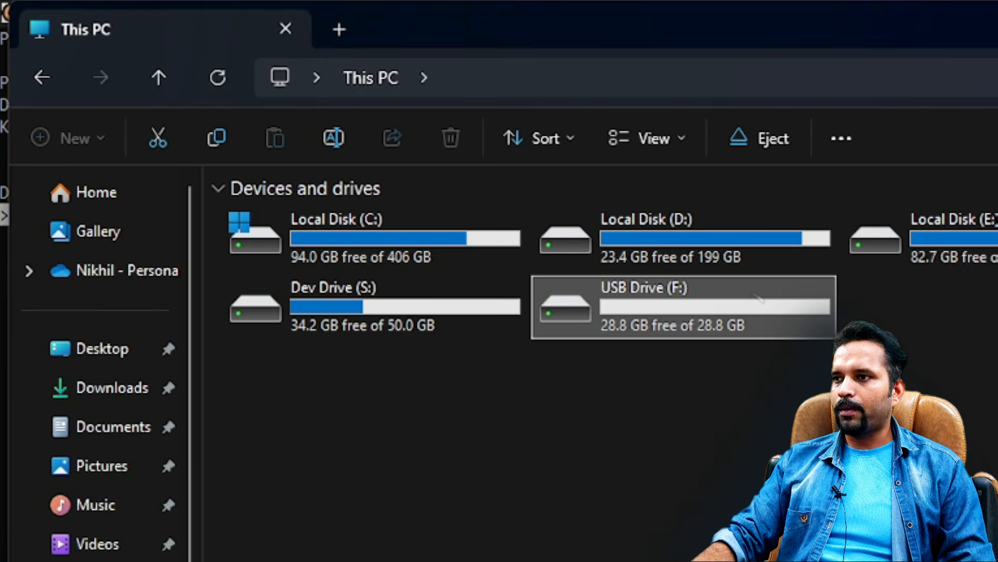
click(366, 318)
right_click(366, 318)
click(327, 297)
double_click(326, 296)
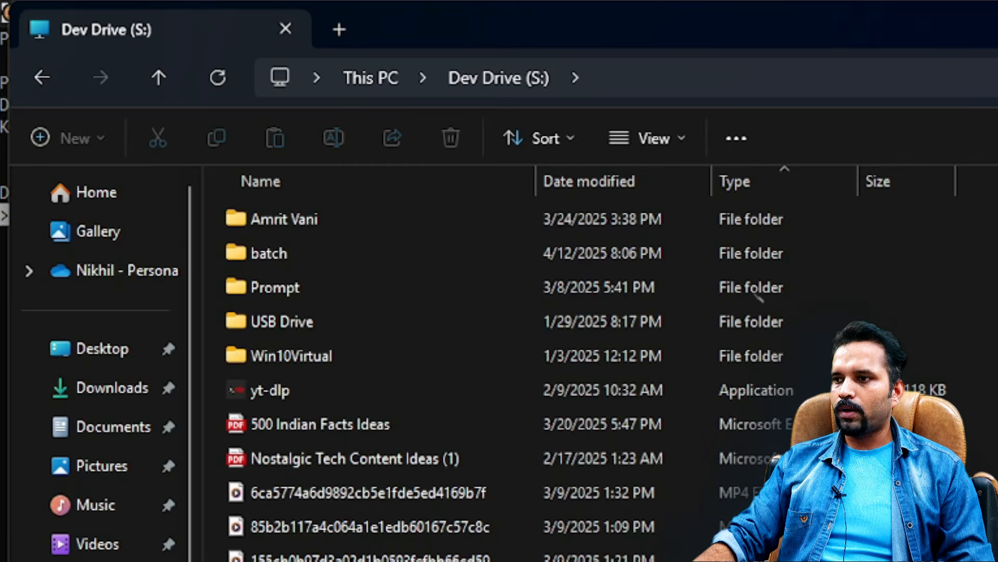
right_click(710, 339)
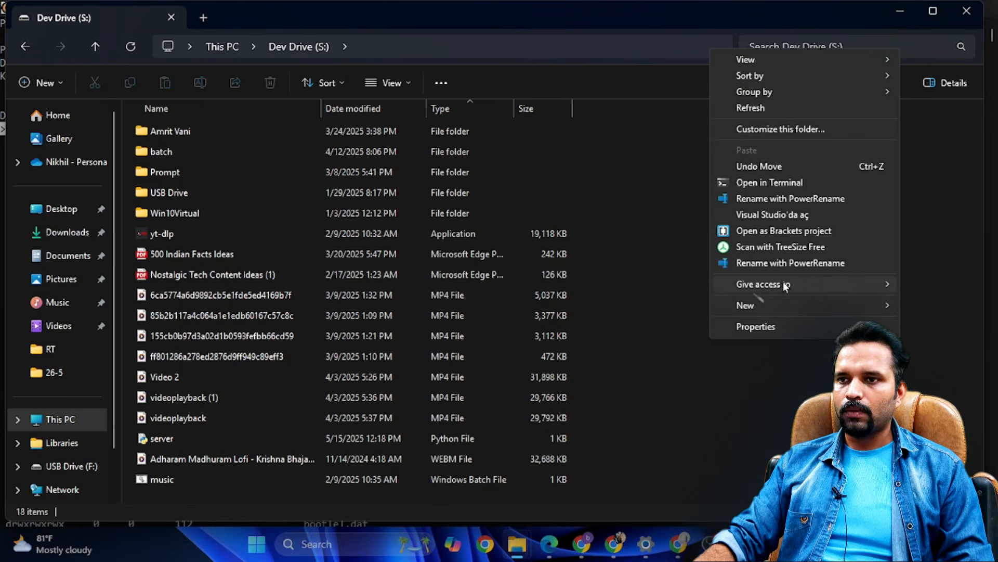
mouse_move(772, 307)
click(577, 309)
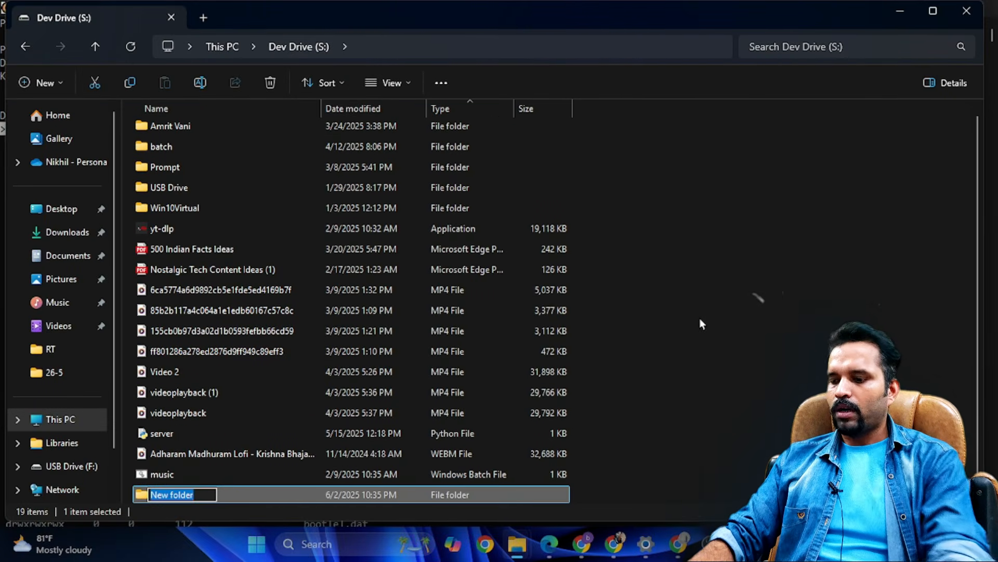
text(Recover)
key(Return)
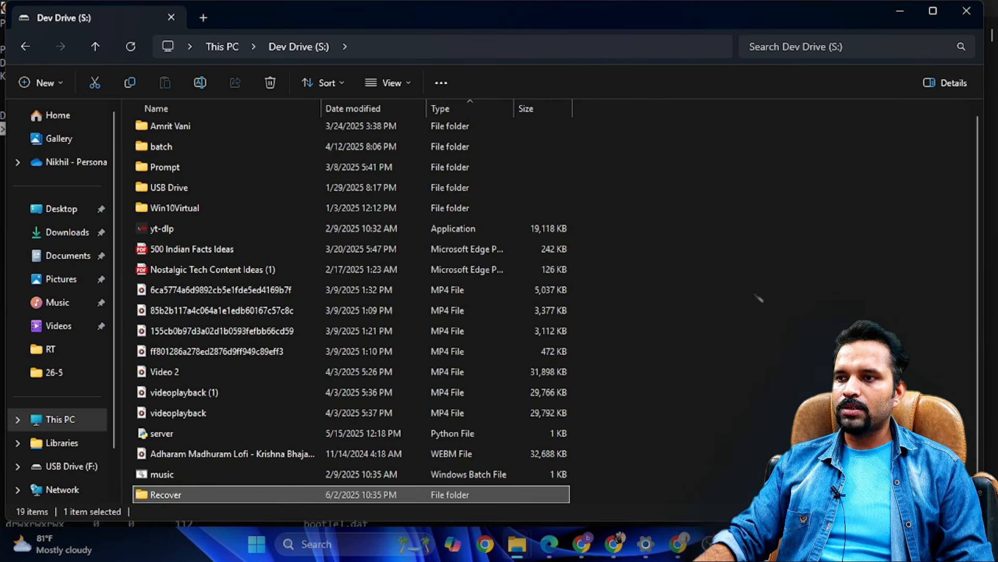
key(alt+Tab)
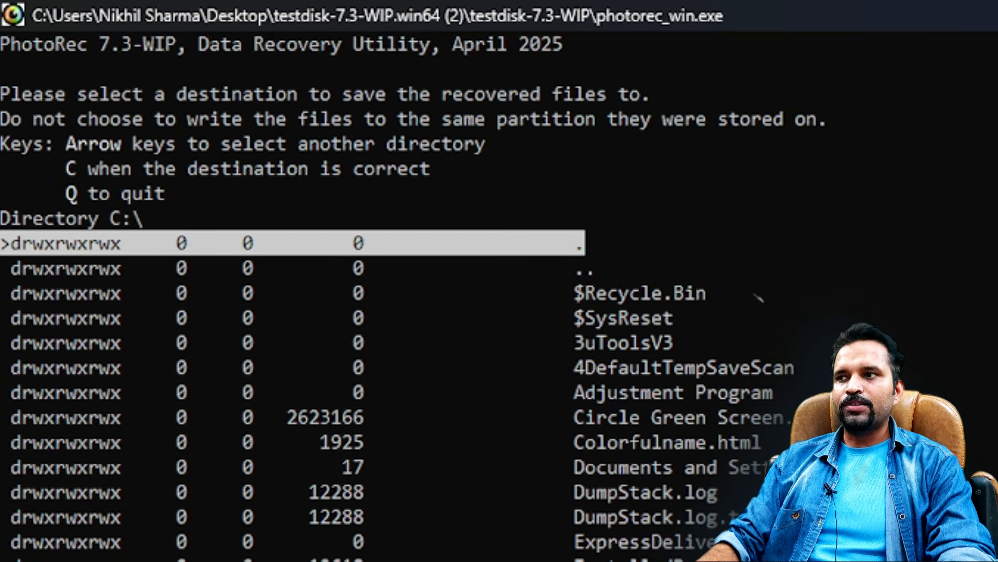
- Go up from the C: root to the list of drives in the destination selection
key(Left)
key(Right)
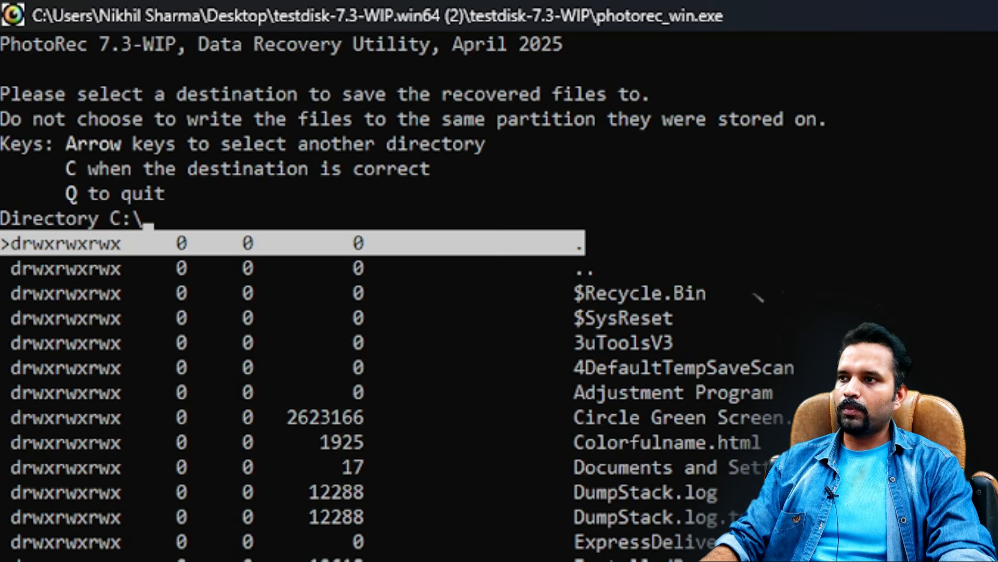
key(Left)
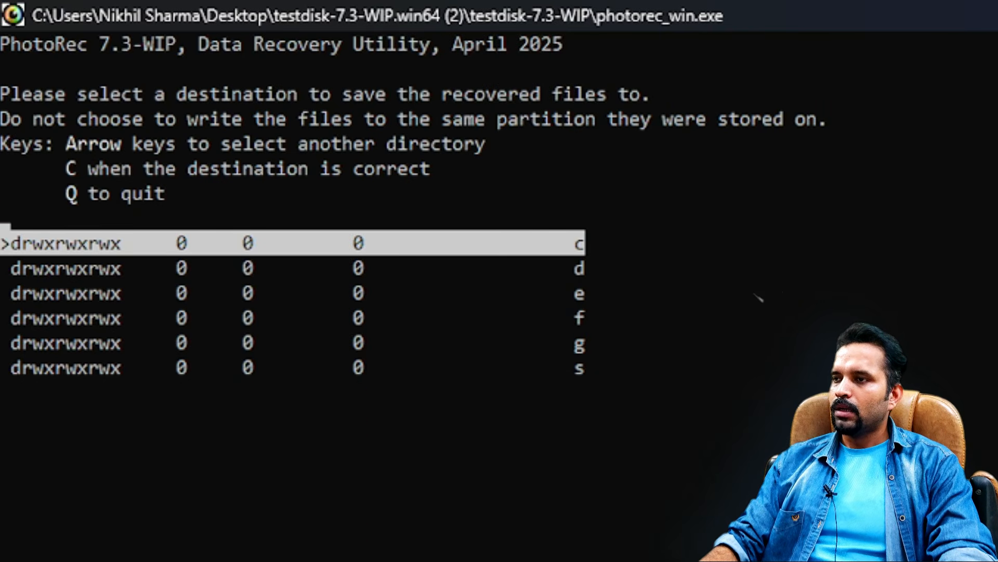
key(Right)
key(Left)
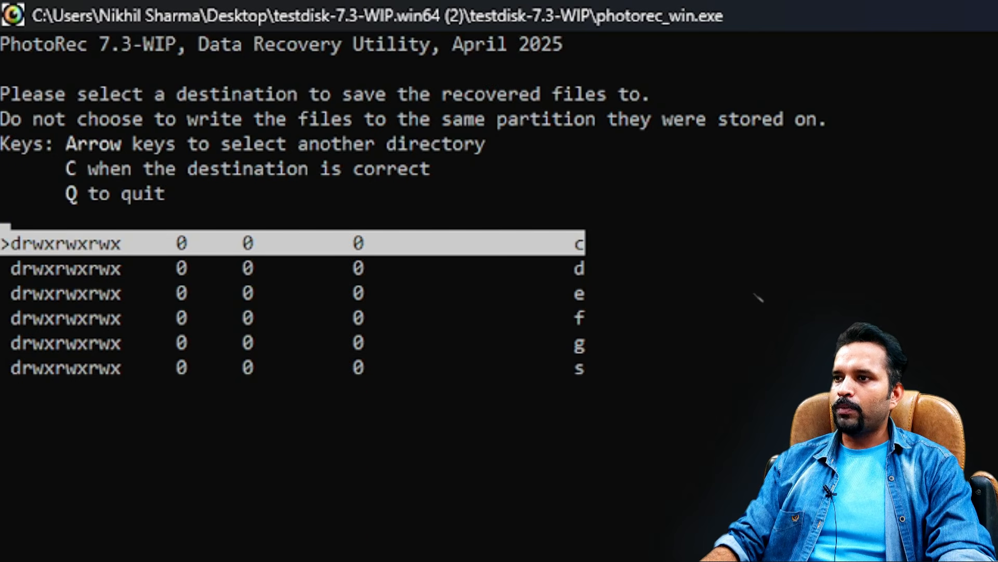
- Select drive s in the drive list and open it as the destination location
key(Down)
key(Up)
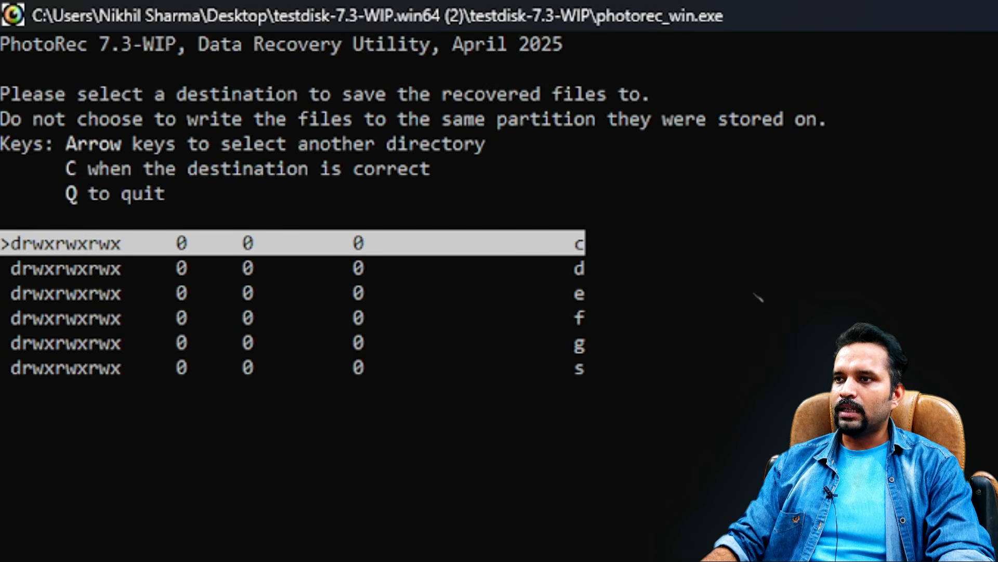
key(Down)
key(Down)
key(Down)
key(Down)
key(Down)
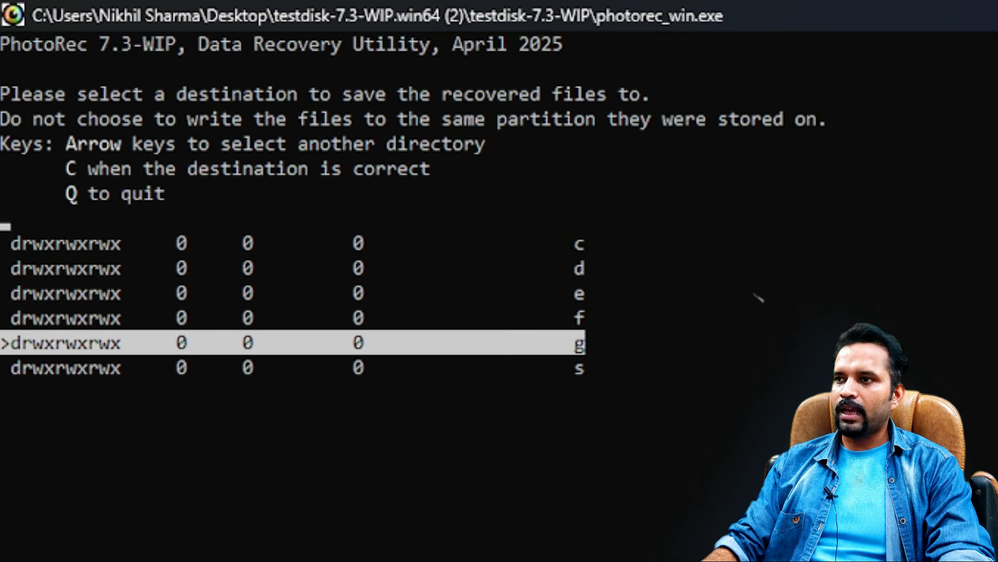
key(Up)
key(Up)
key(Up)
key(Up)
key(Up)
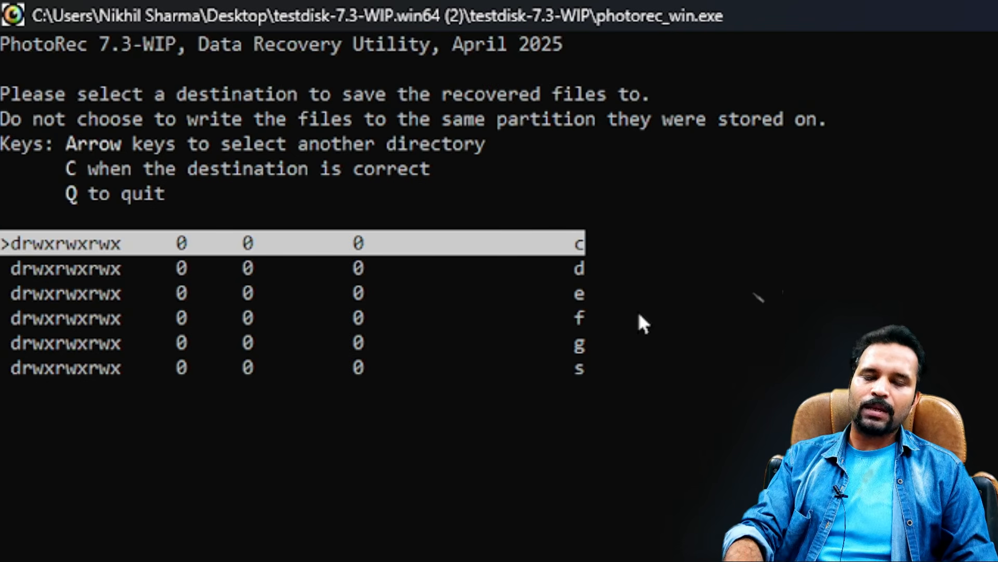
key(Down)
key(Down)
key(Down)
key(Down)
key(Down)
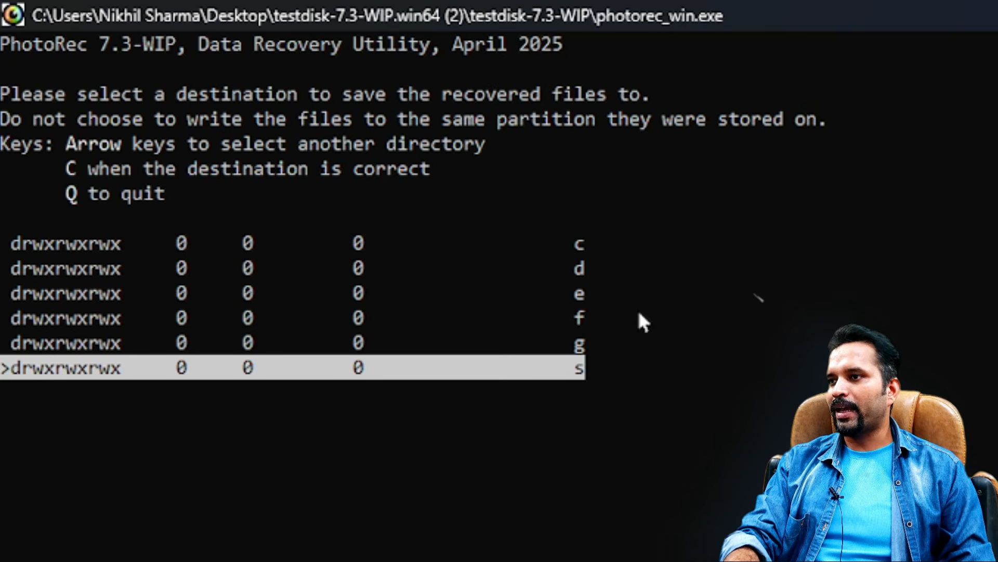
key(Return)
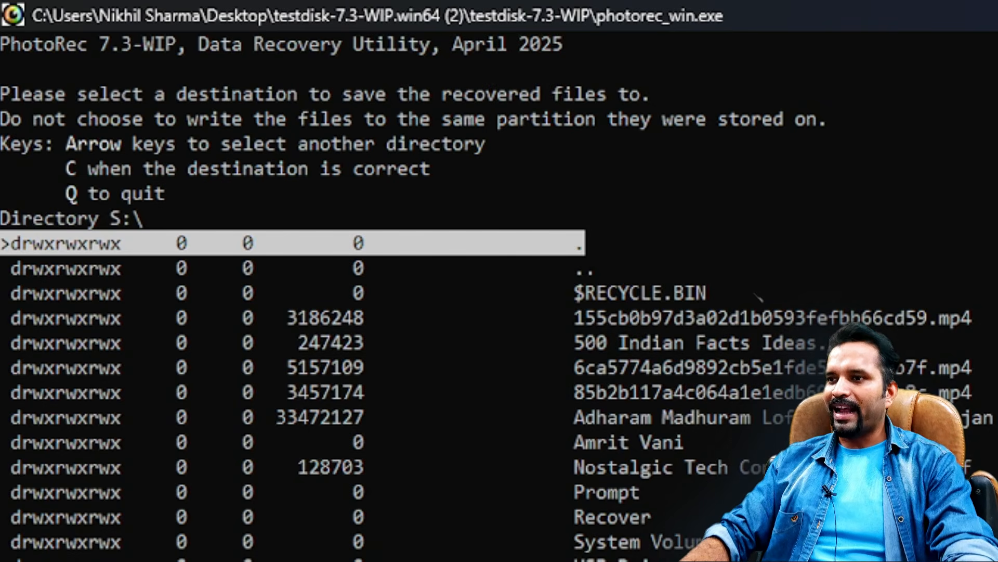
- Open the Recover folder on S: and confirm it as the destination to start the recovery
key(Down)
key(Down)
key(Down)
key(Down)
key(Down)
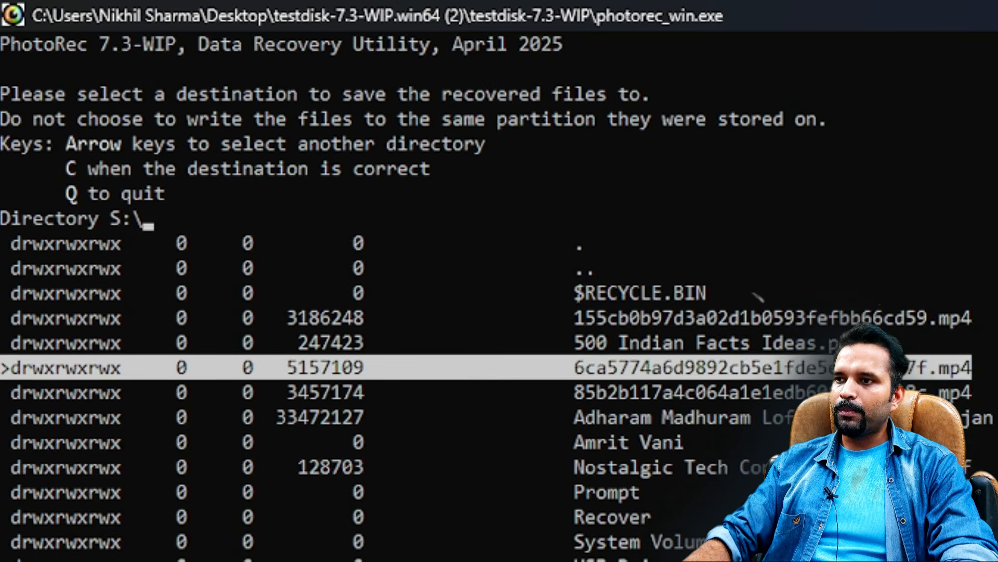
key(Down)
key(Down)
key(Down)
key(Down)
key(Down)
key(Down)
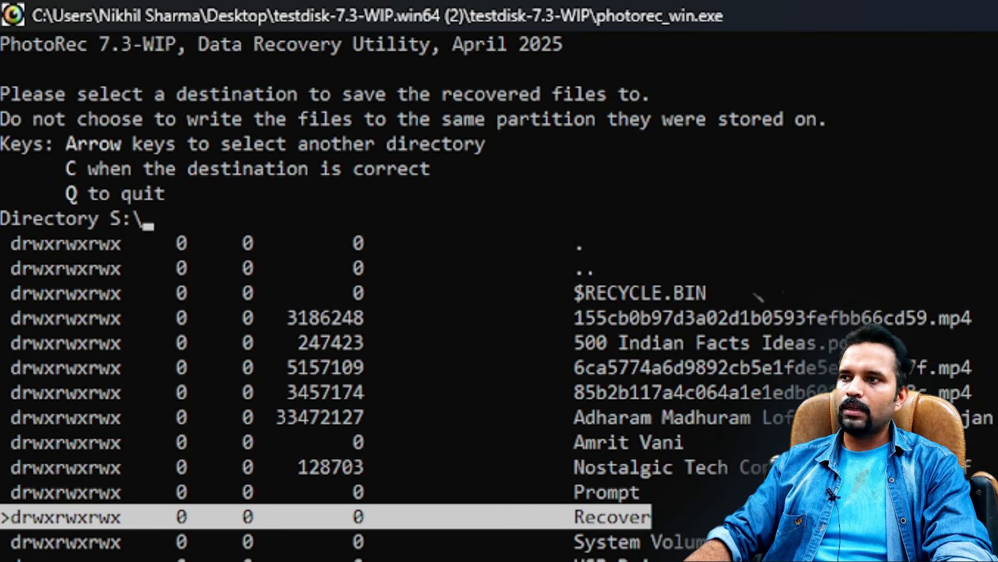
key(Return)
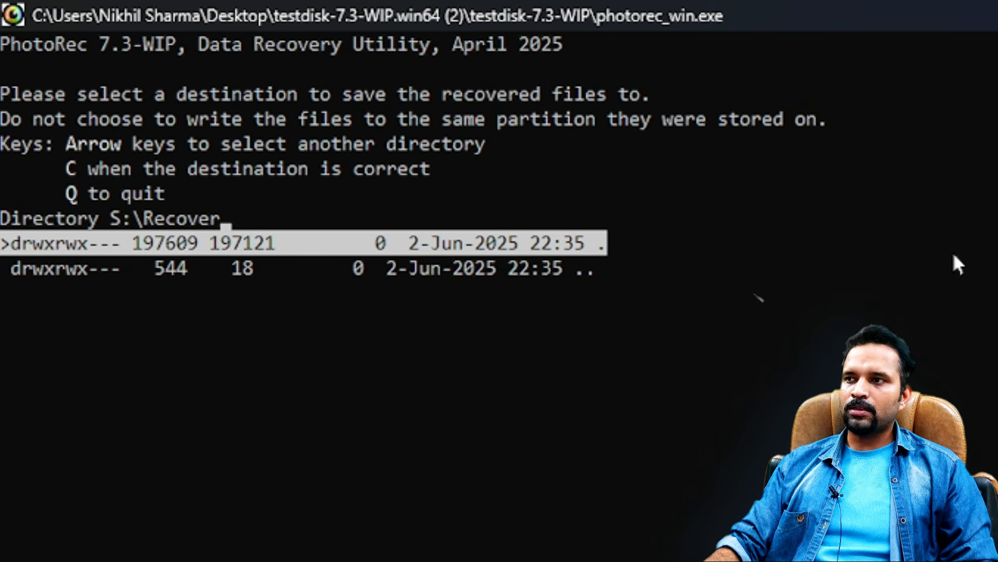
key(c)
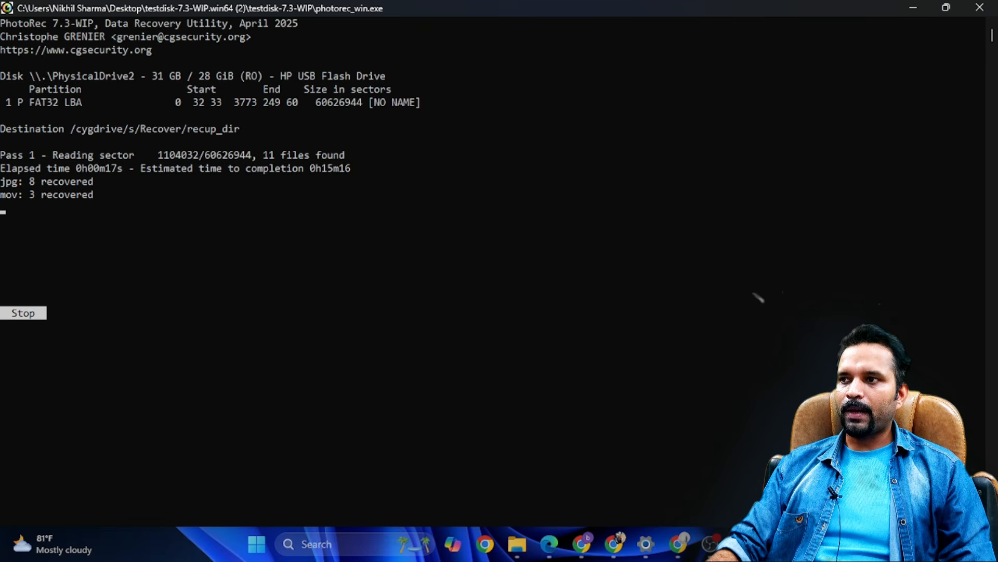
- Examine the jpg and mov lines in the recovery progress by highlighting them
drag(2, 180, 16, 188)
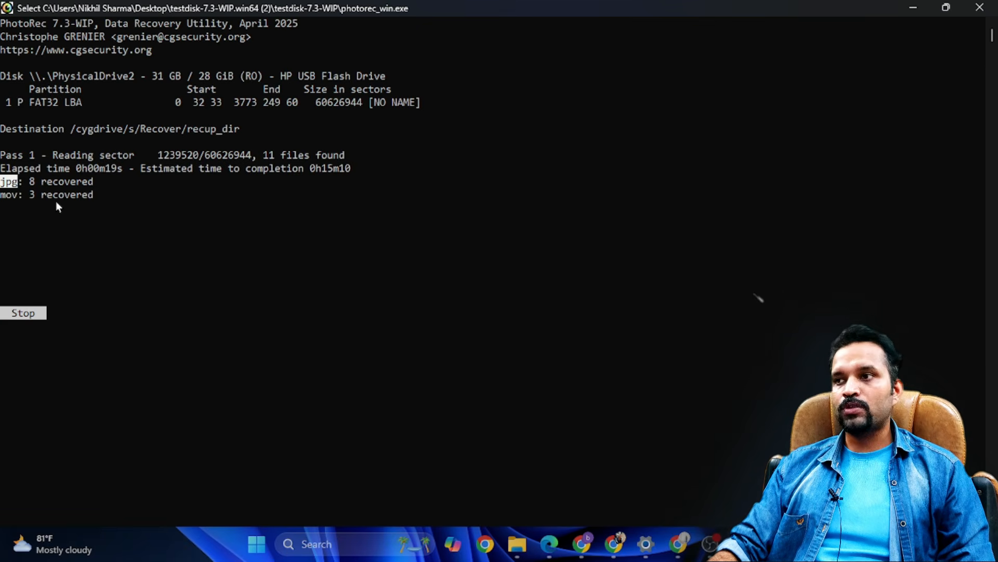
drag(5, 194, 12, 195)
click(10, 182)
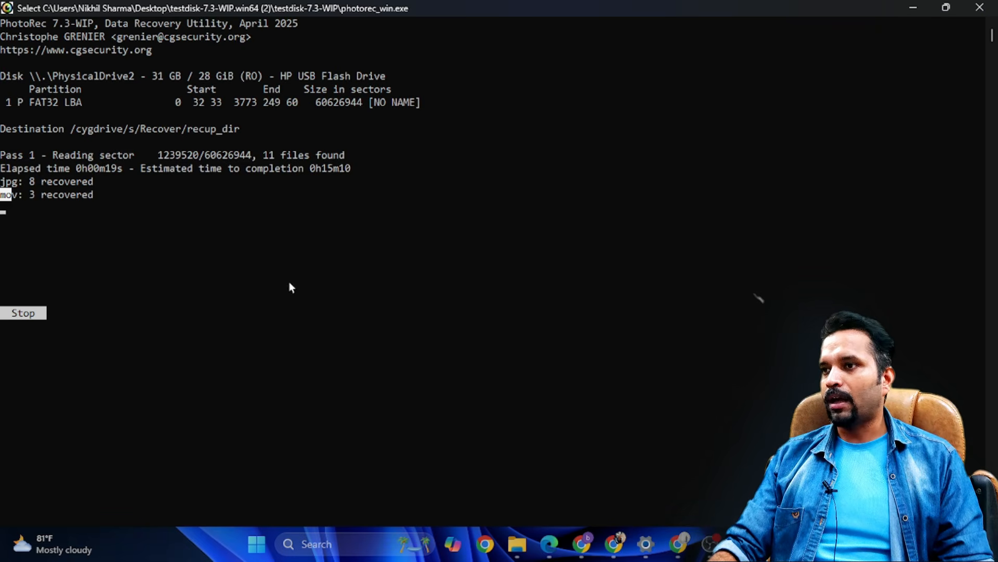
click(75, 220)
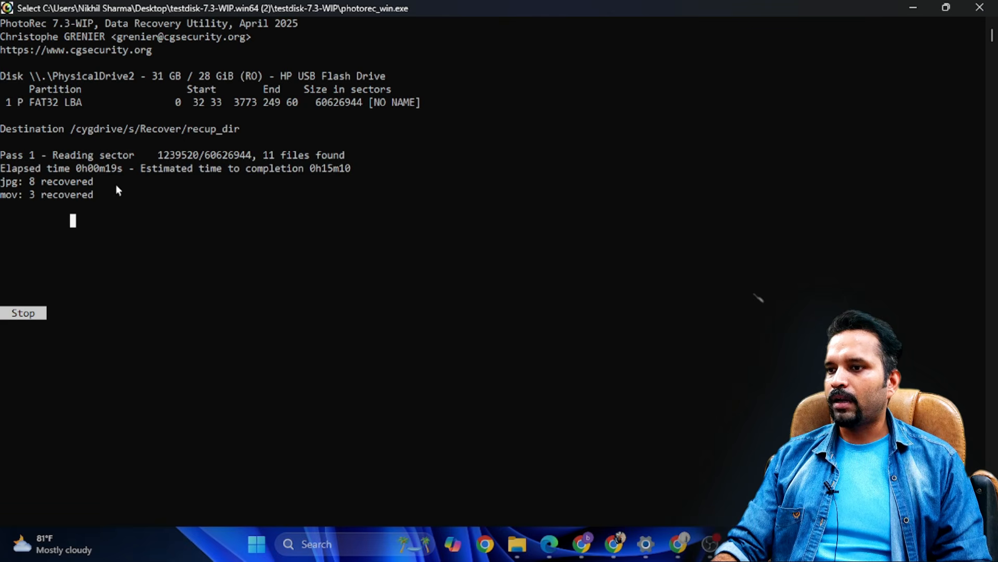
- Switch to File Explorer and open the recup_dir.1 folder inside Recover on Dev Drive (S:)
mouse_move(518, 544)
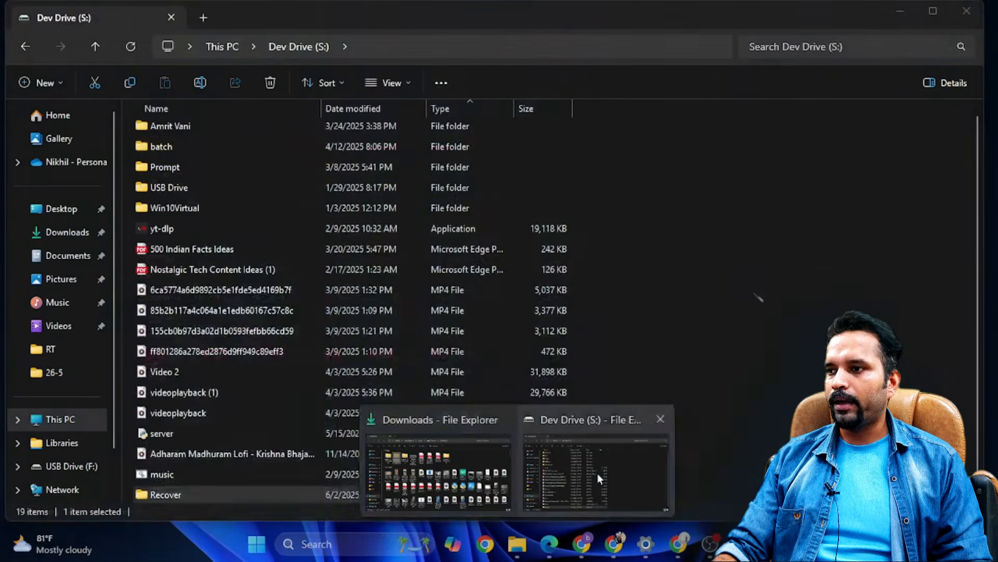
click(598, 474)
click(76, 427)
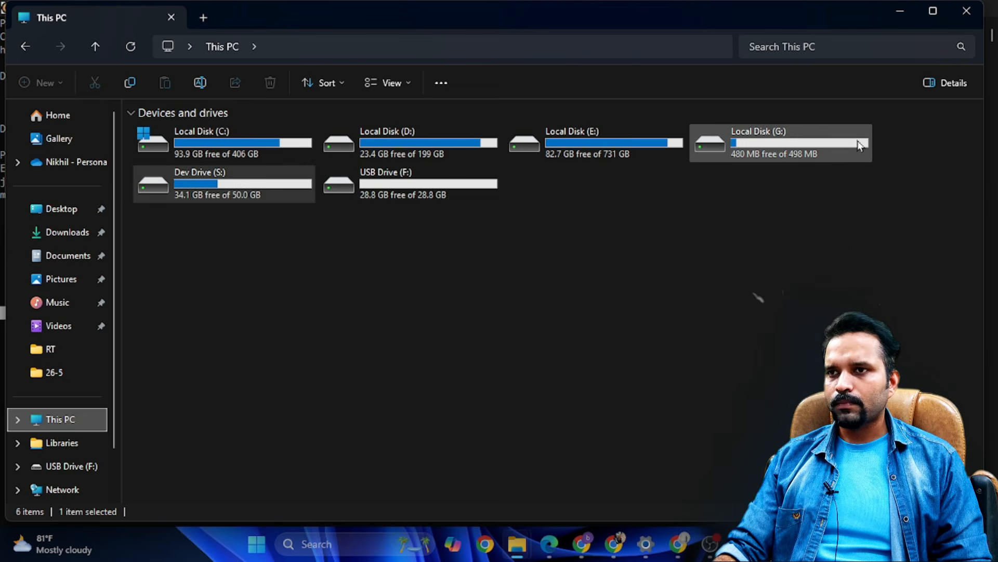
double_click(255, 195)
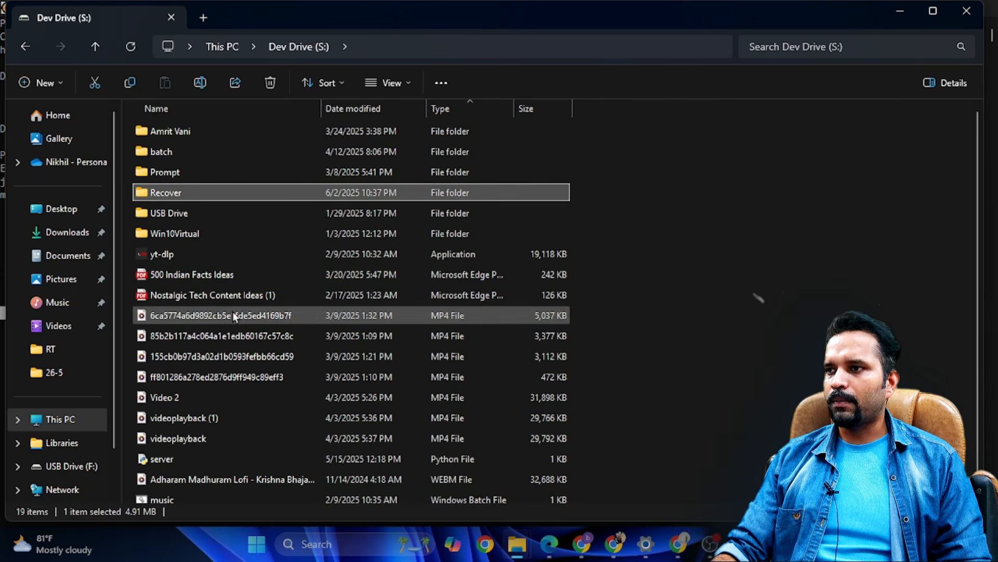
double_click(184, 191)
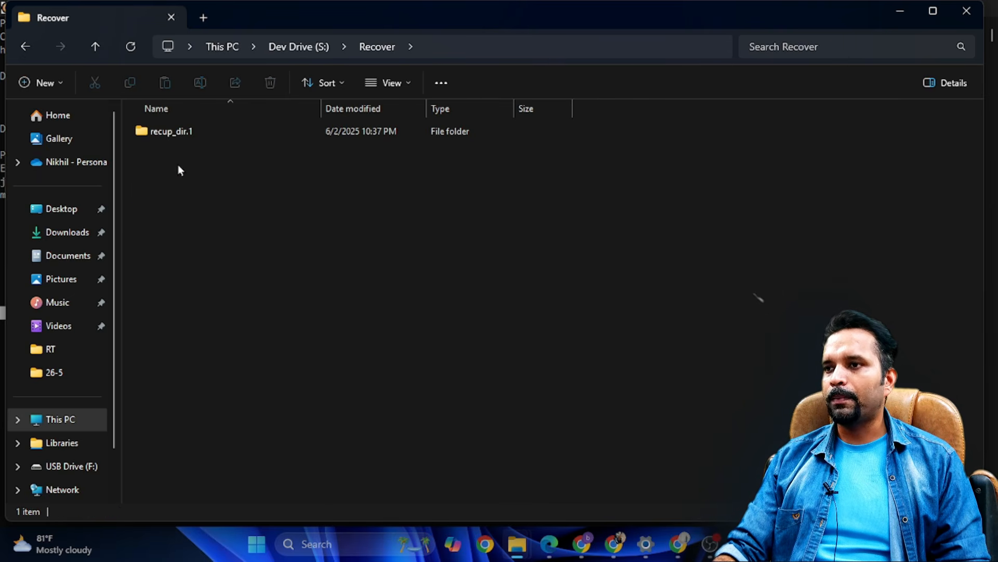
double_click(172, 135)
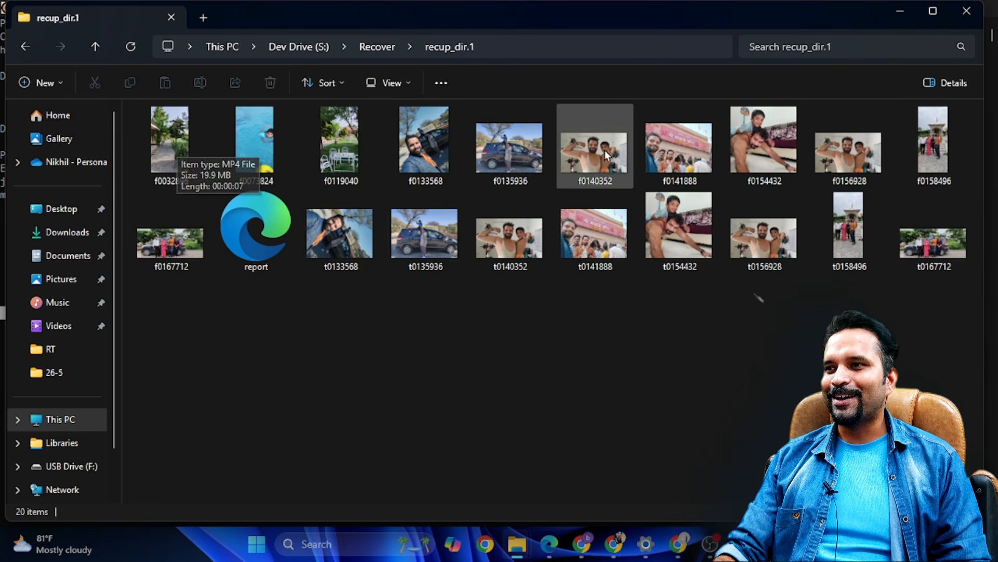
- Preview the recovered video f0073824 and photo f0140352, closing each viewer, and close the File Explorer window
click(267, 156)
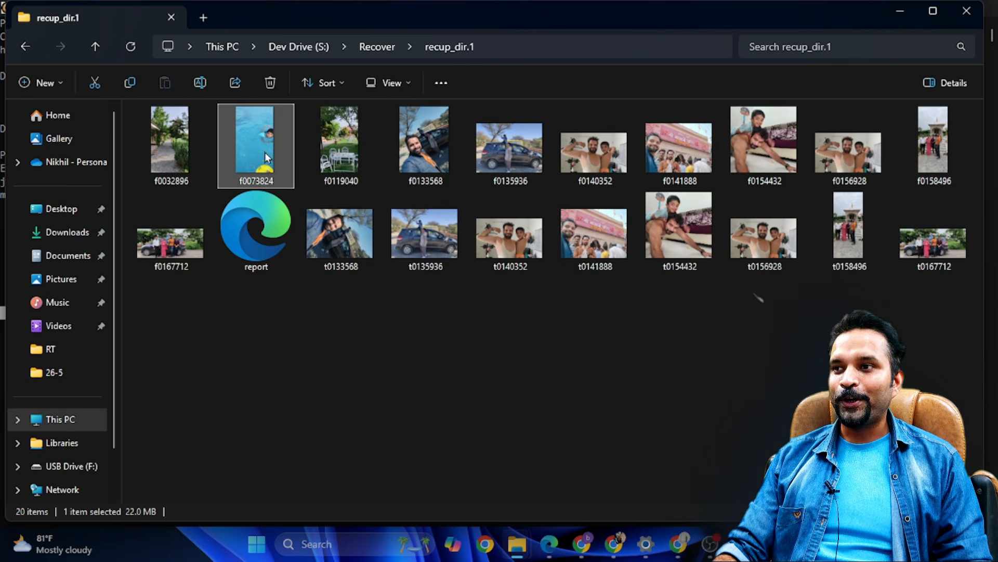
double_click(264, 152)
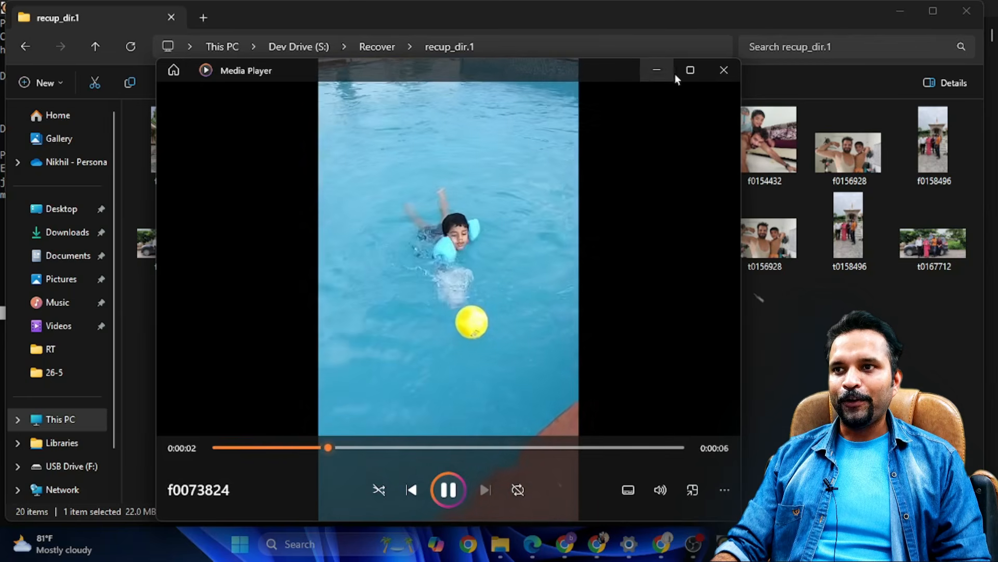
click(723, 71)
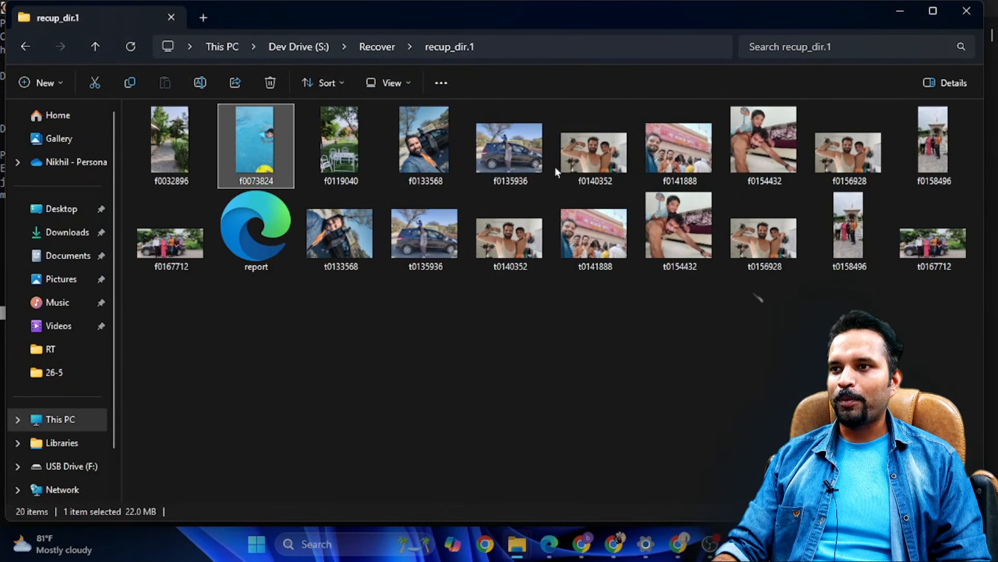
double_click(581, 148)
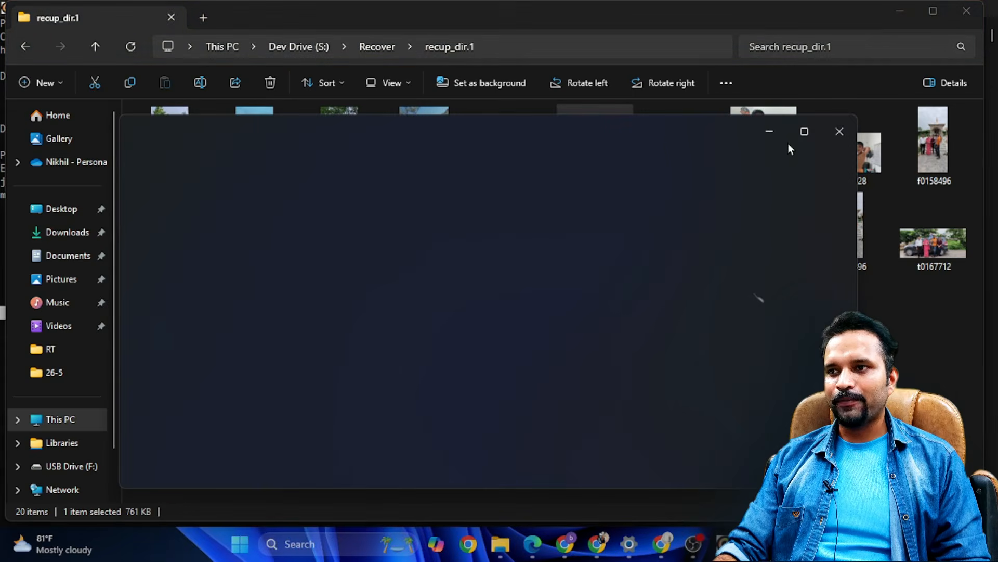
click(837, 130)
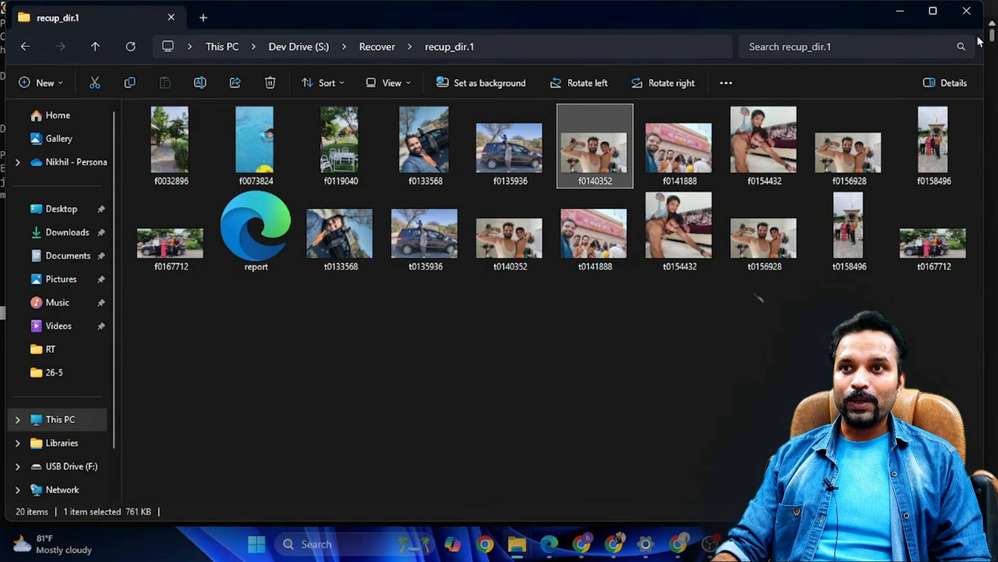
click(966, 11)
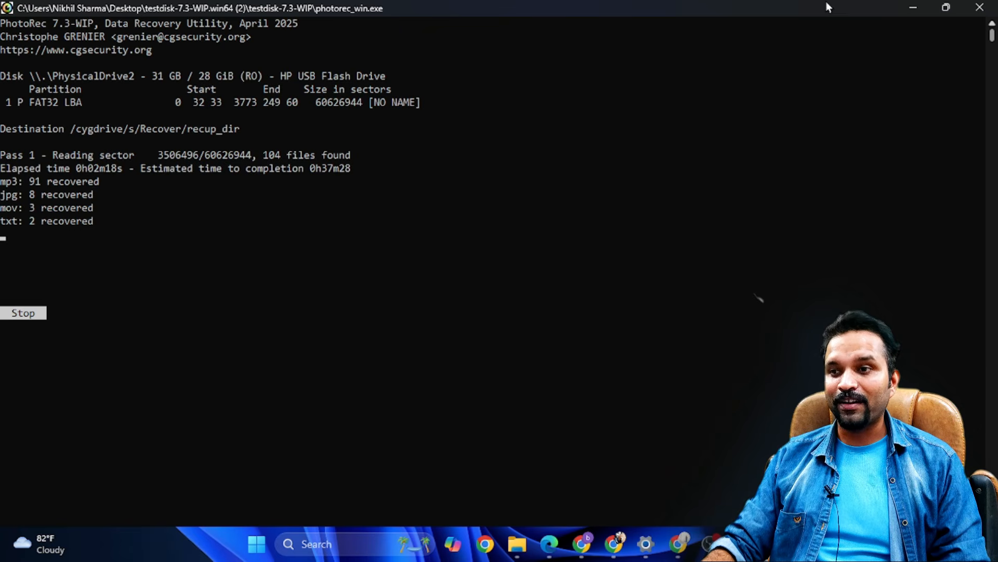
- Switch to File Explorer, look through the recovered files in S:\Recover\recup_dir.1, and close the window
click(913, 9)
double_click(210, 193)
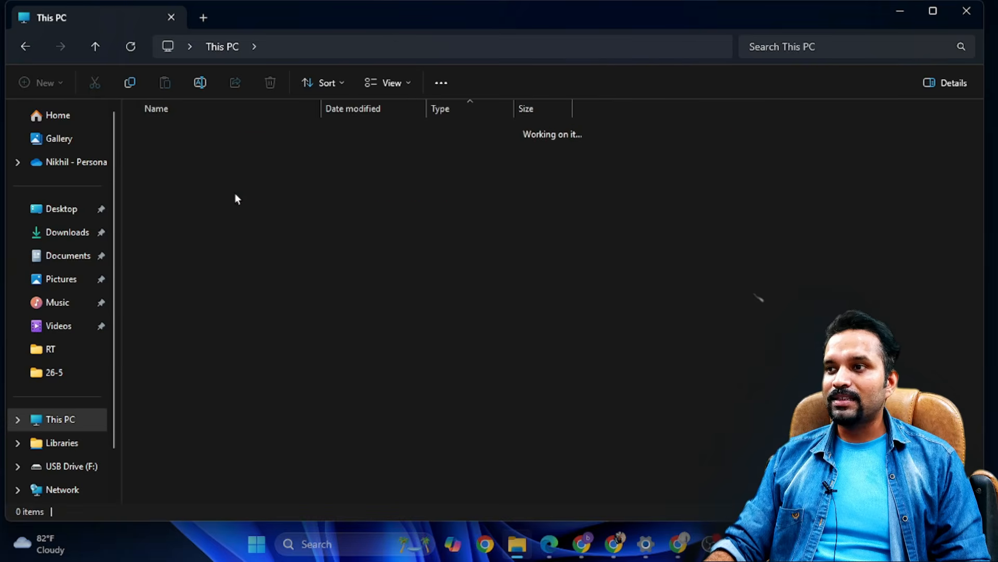
double_click(183, 199)
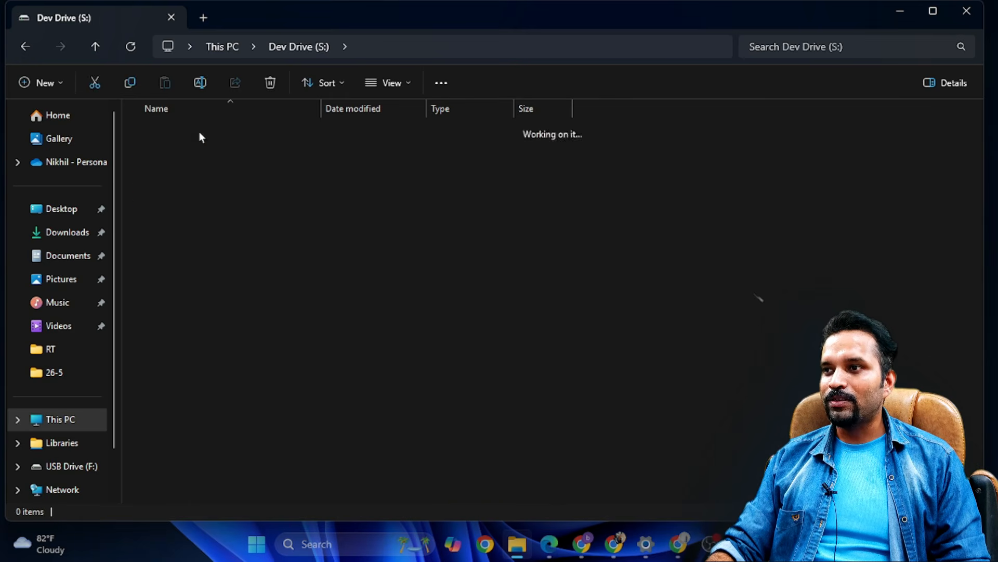
click(182, 133)
double_click(182, 133)
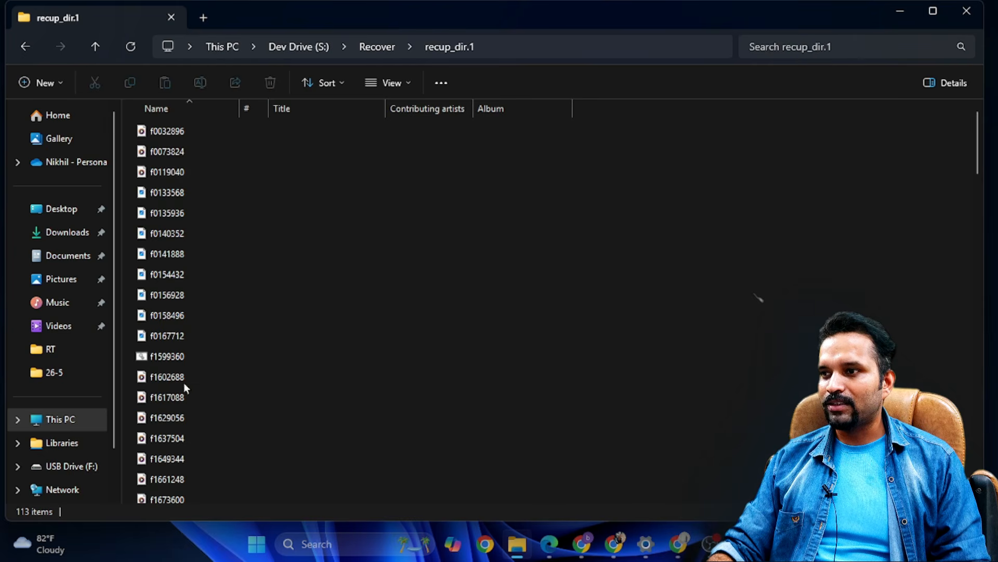
scroll(916, 178, down, 1)
drag(978, 160, 975, 306)
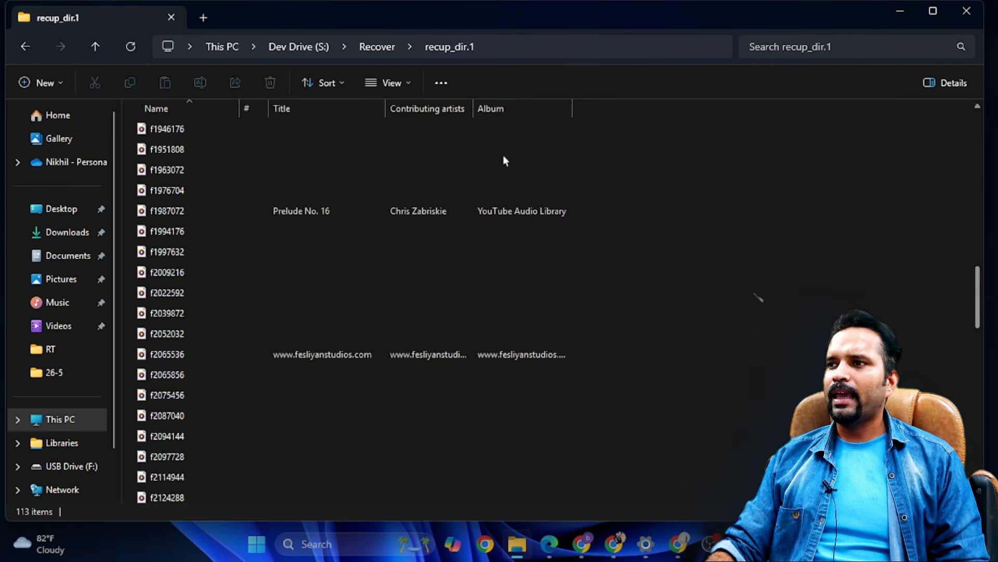
click(20, 48)
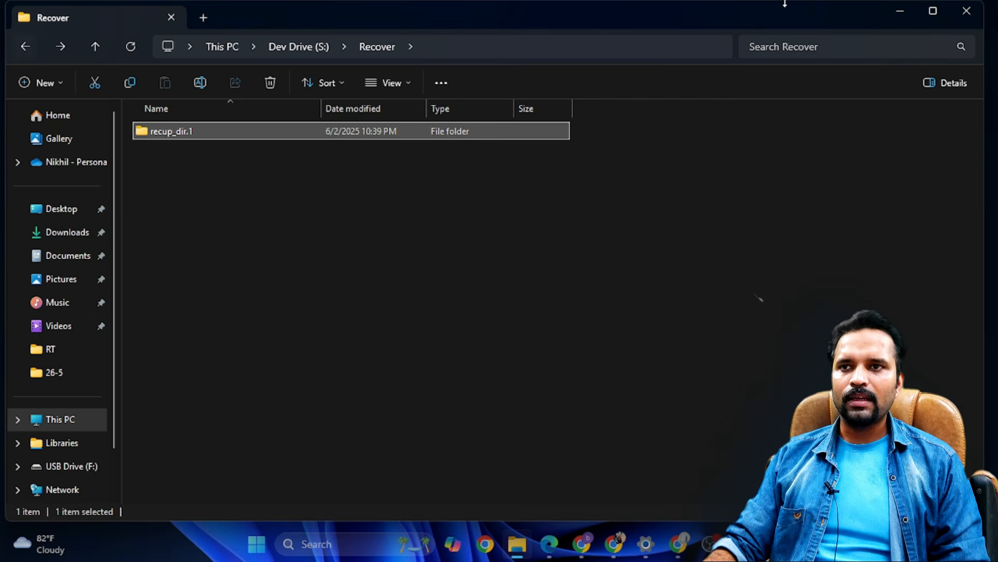
click(967, 11)
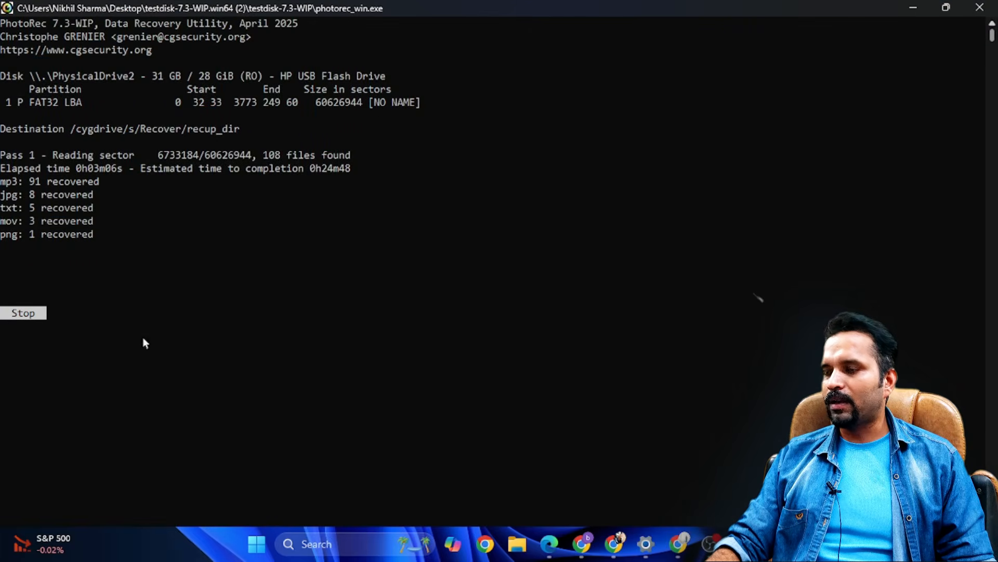
- Stop the running recovery, confirm quitting it, leave the recovery summary, and close PhotoRec
click(189, 297)
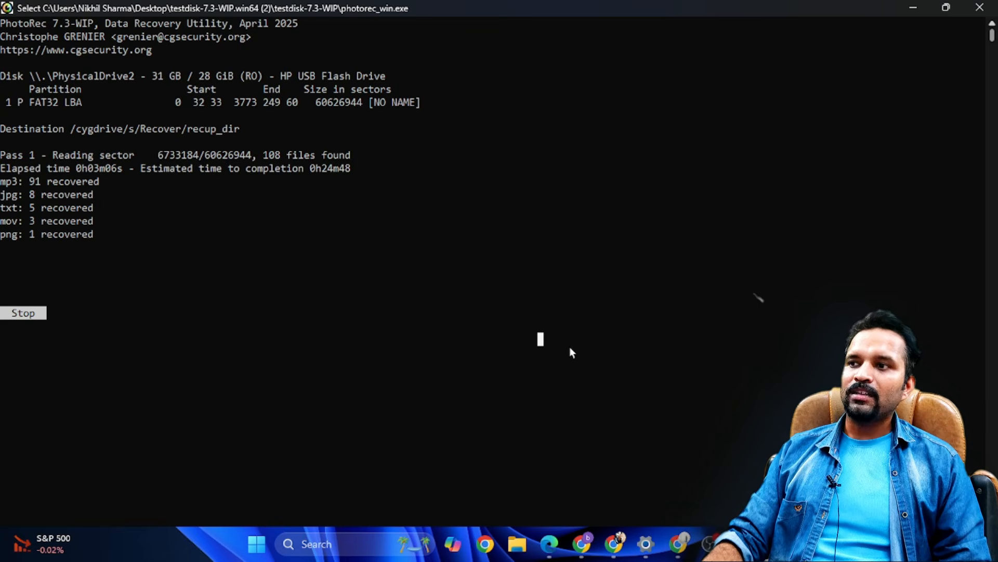
key(Return)
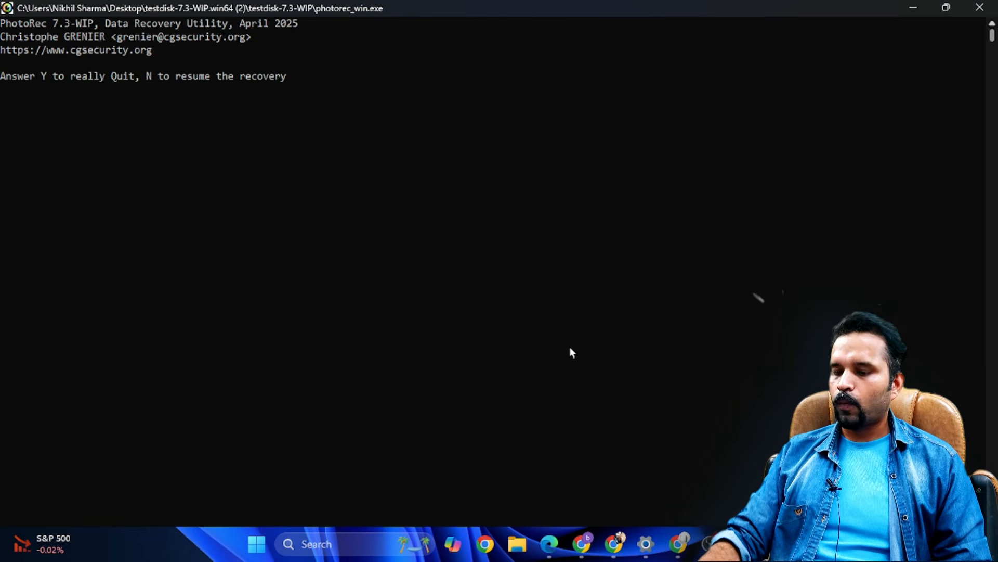
key(y)
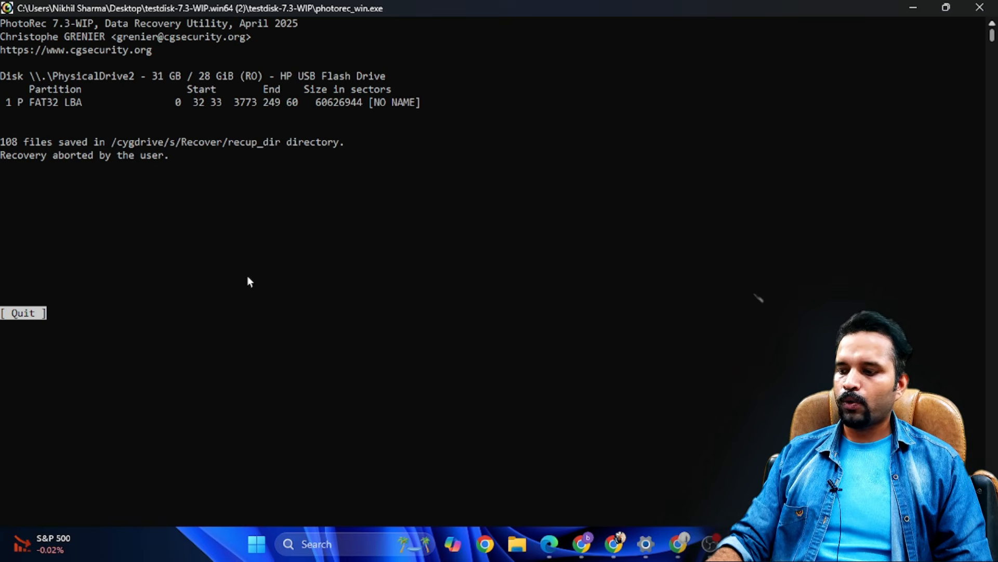
key(Return)
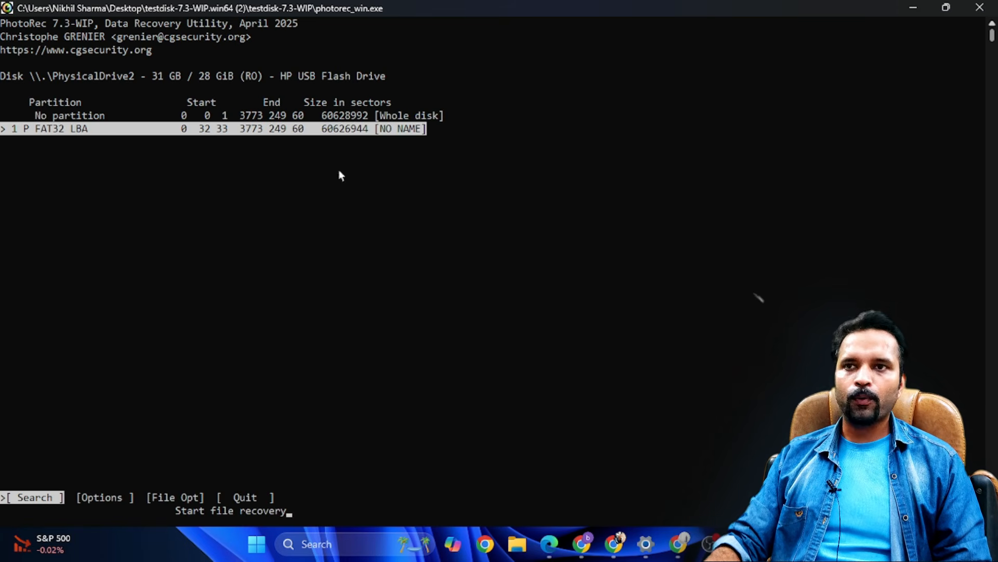
click(980, 8)
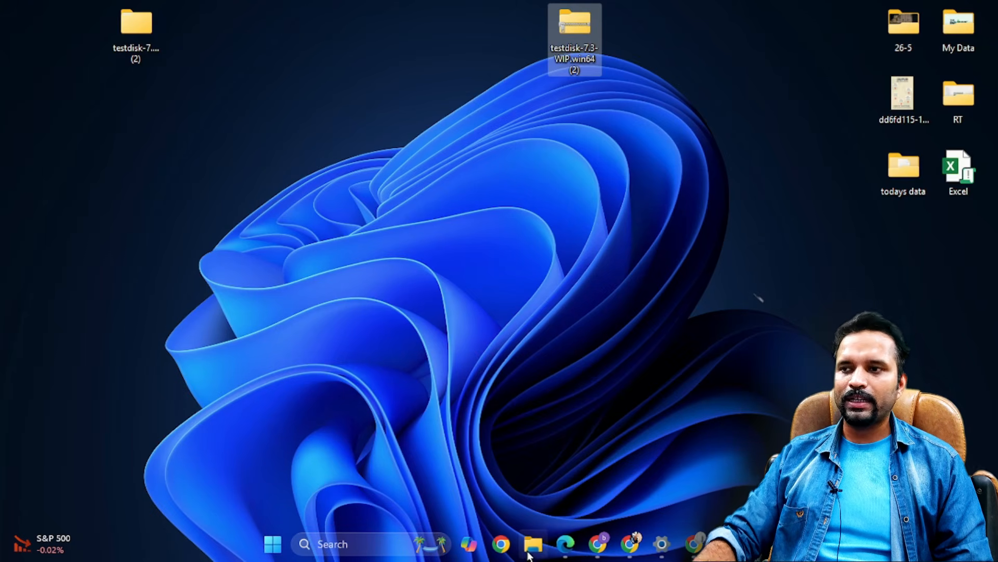